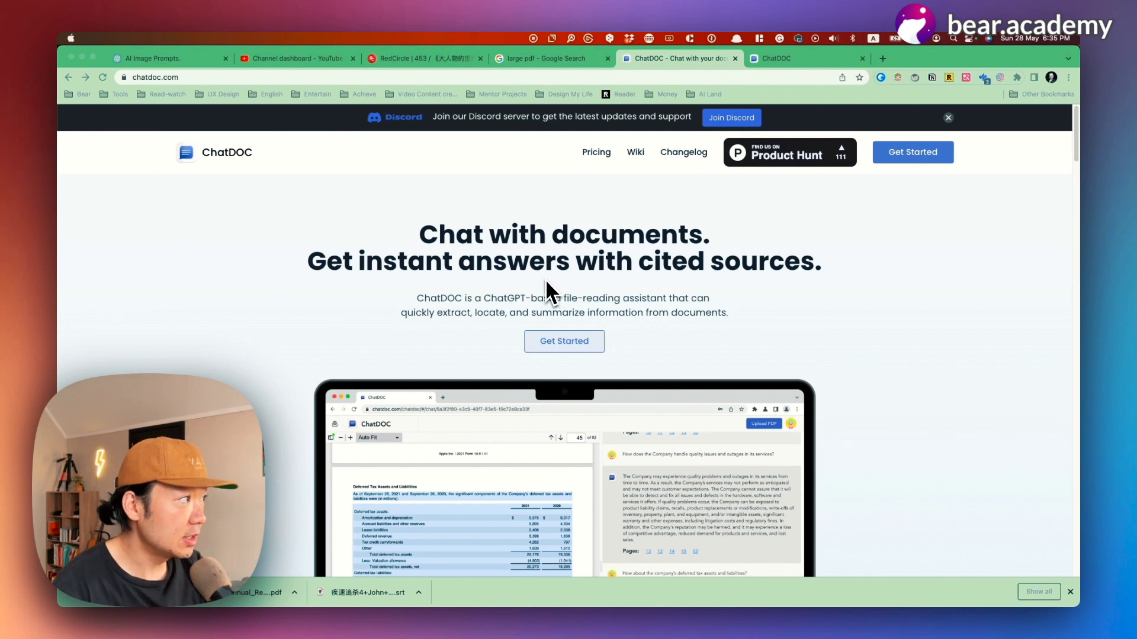
Scroll the ChatDOC homepage down to the demo of deferred-tax answers citing pages beside a financial PDF.
scroll(504, 277, "down", 1)
scroll(562, 288, "down", 1)
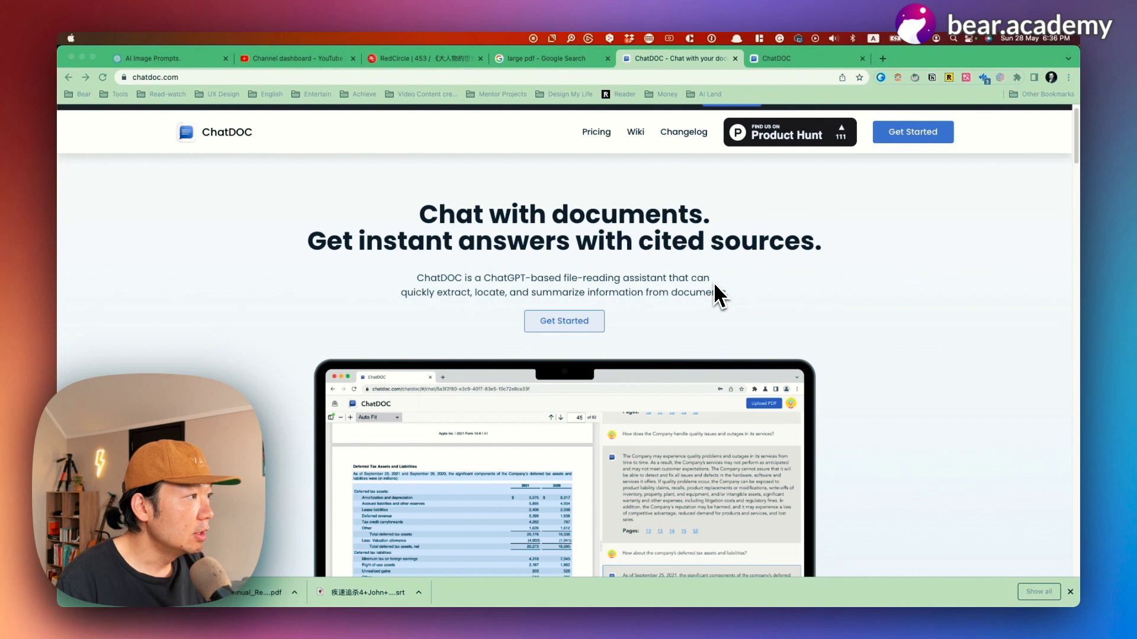
scroll(715, 286, "down", 5)
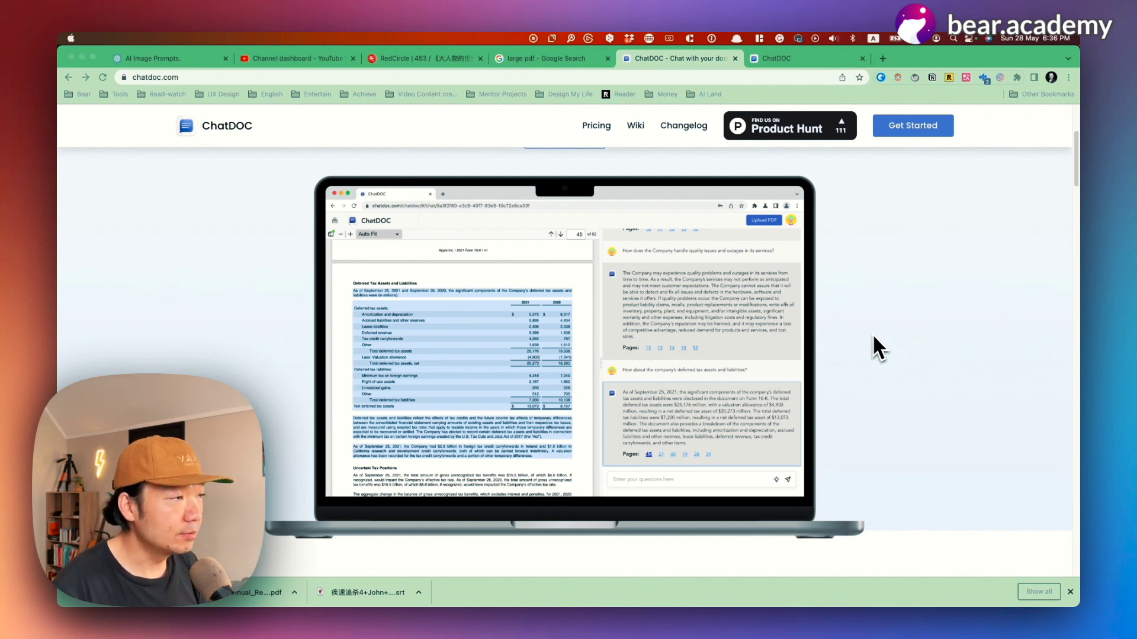
Hide Chrome and Quick Look FY23_Annual_Report.pdf on the desktop.
key("super+h")
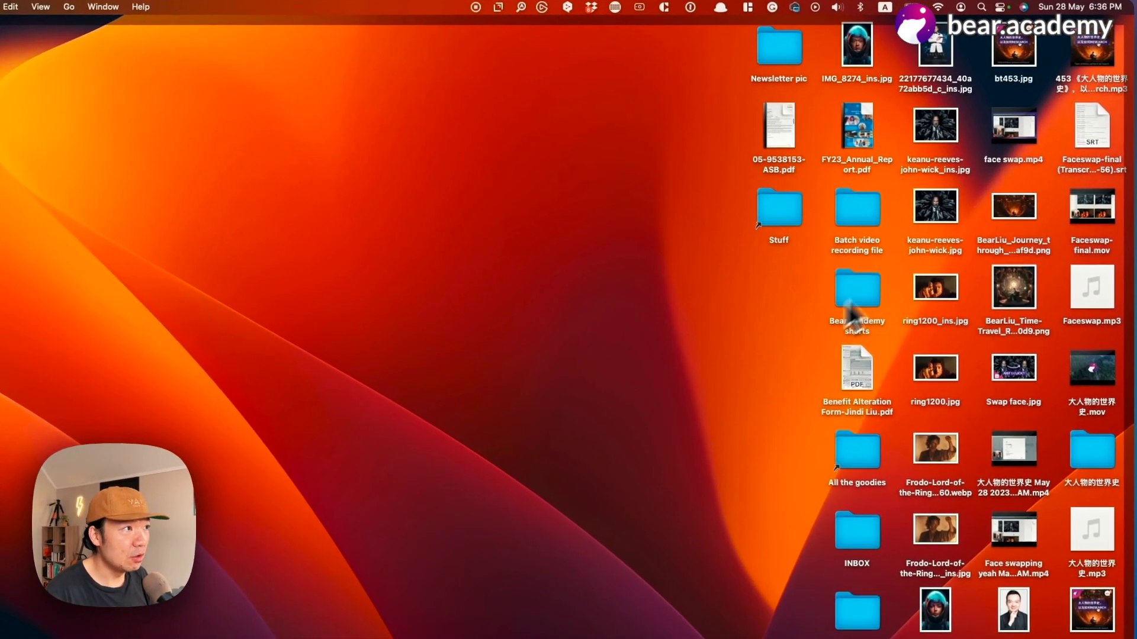
left_click(859, 126)
key("space")
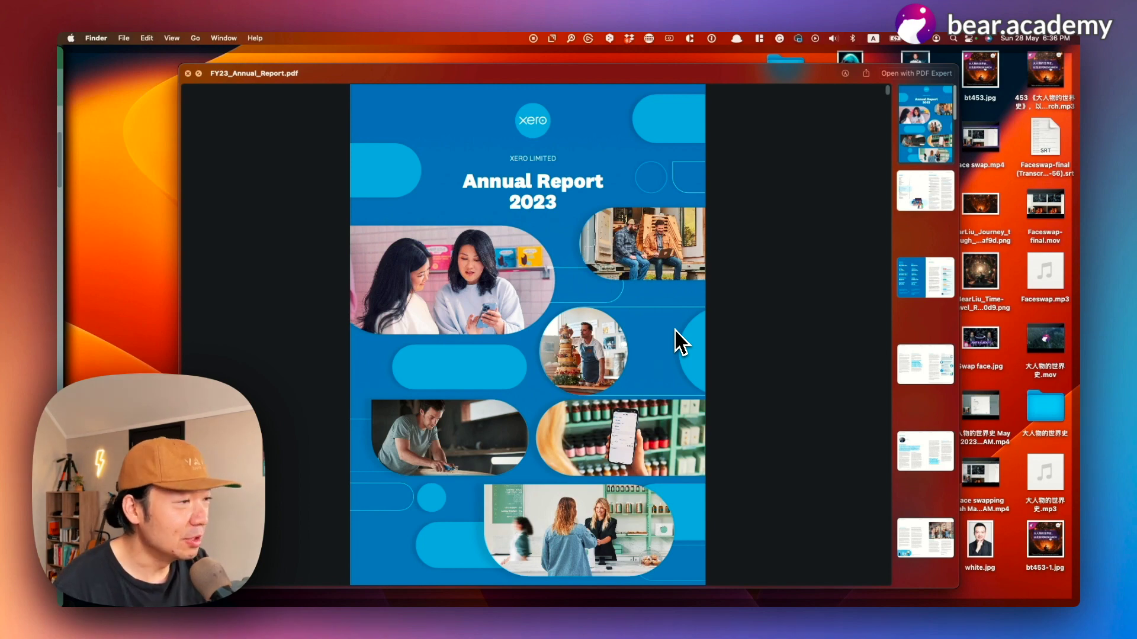
key("space")
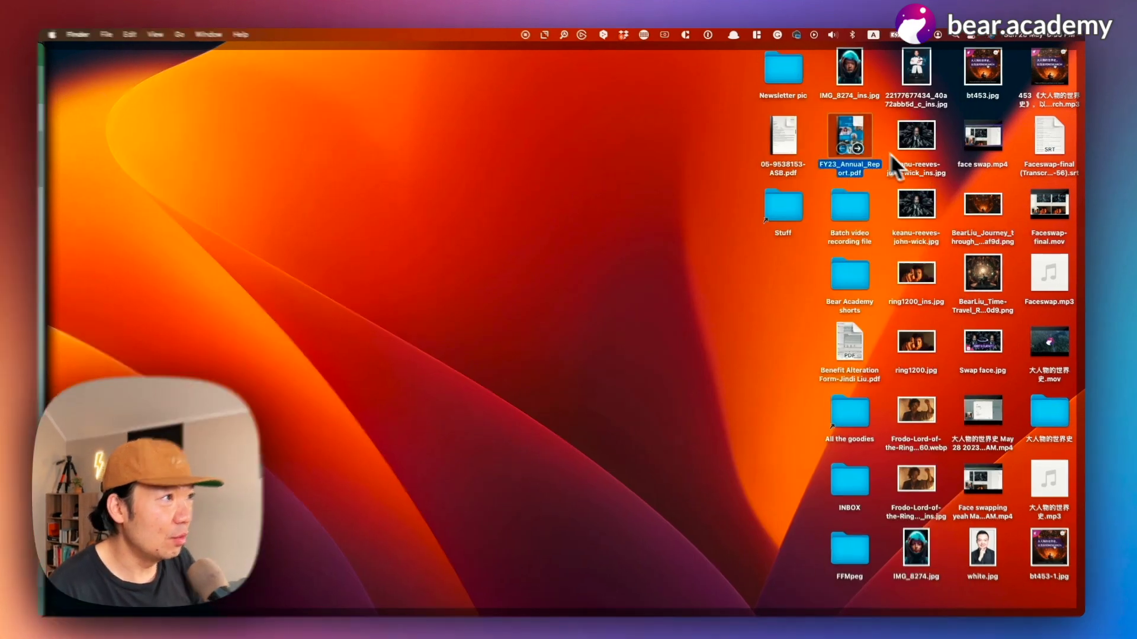
Open FY23_Annual_Report.pdf in Preview.
right_click(856, 142)
mouse_move(876, 151)
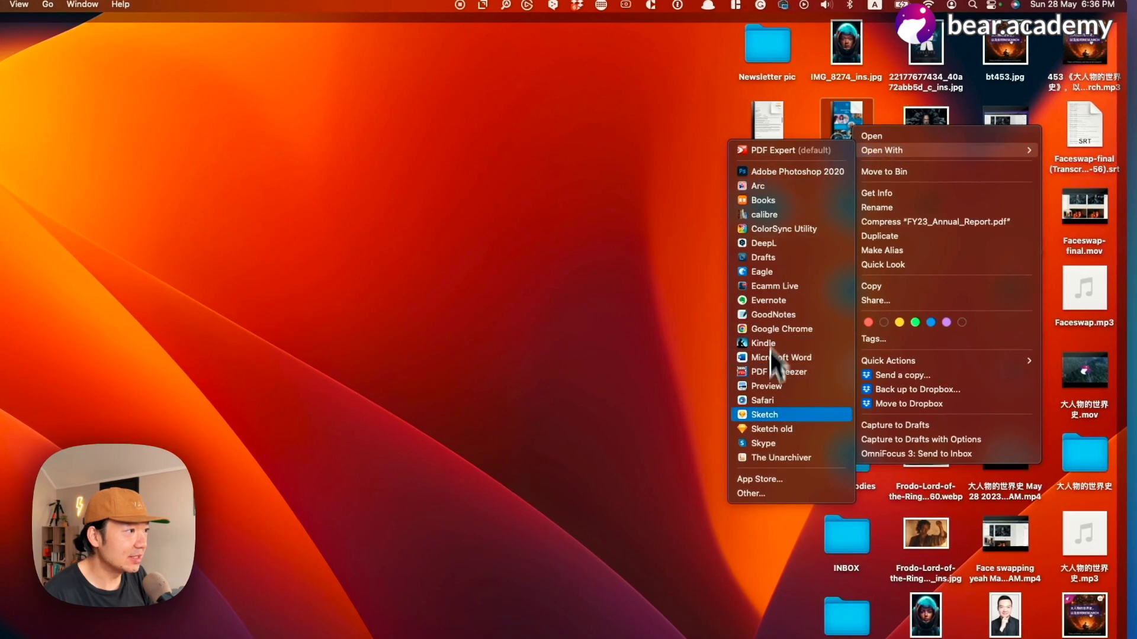
left_click(766, 386)
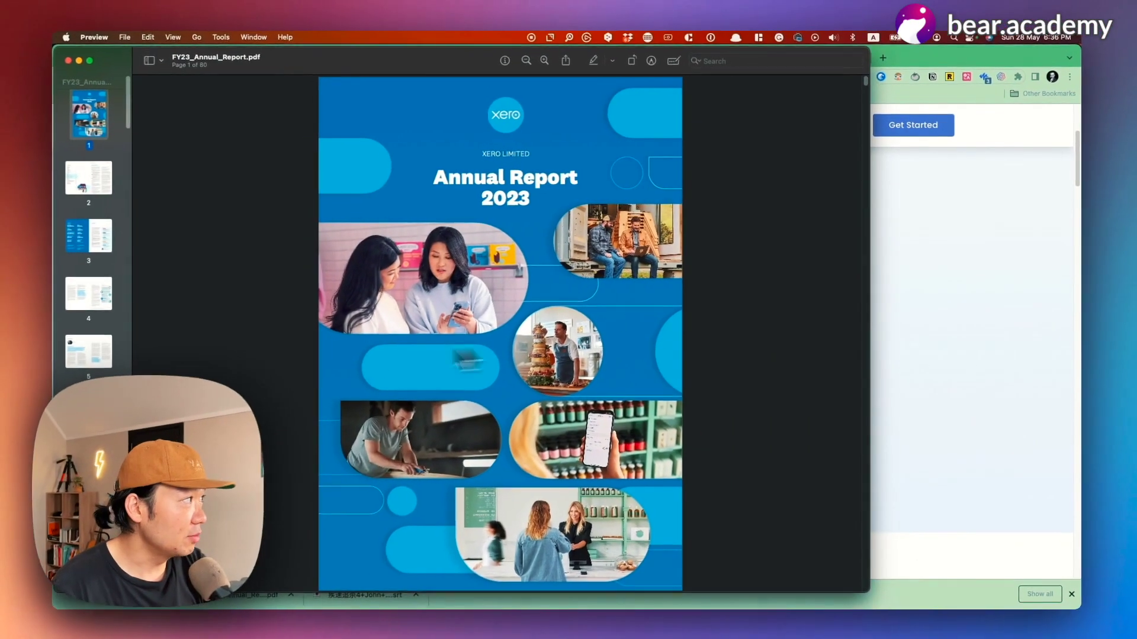
Jump through the Chair's Review and the CEO's Review pages 8 to 12.
scroll(113, 204, "down", 3)
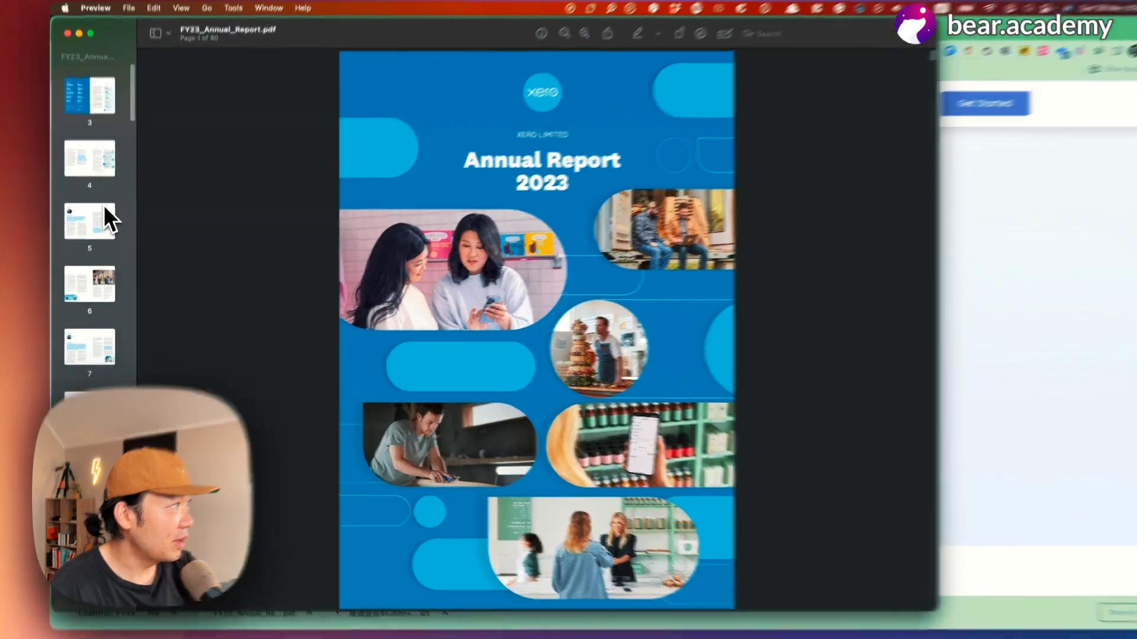
left_click(106, 216)
left_click(97, 284)
left_click(95, 340)
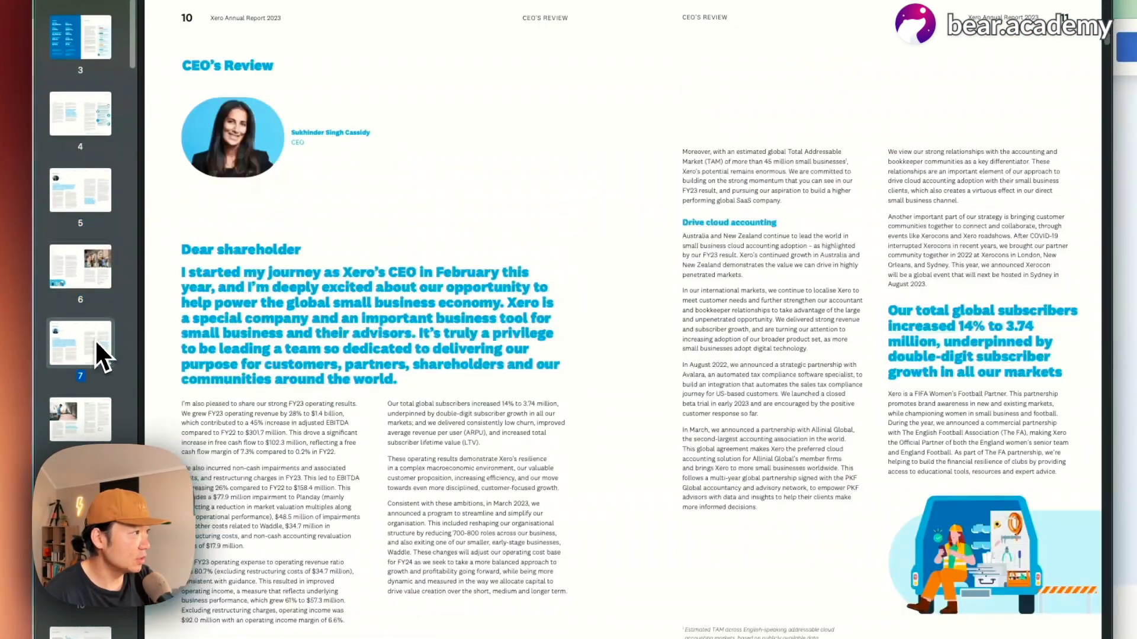
left_click(98, 408)
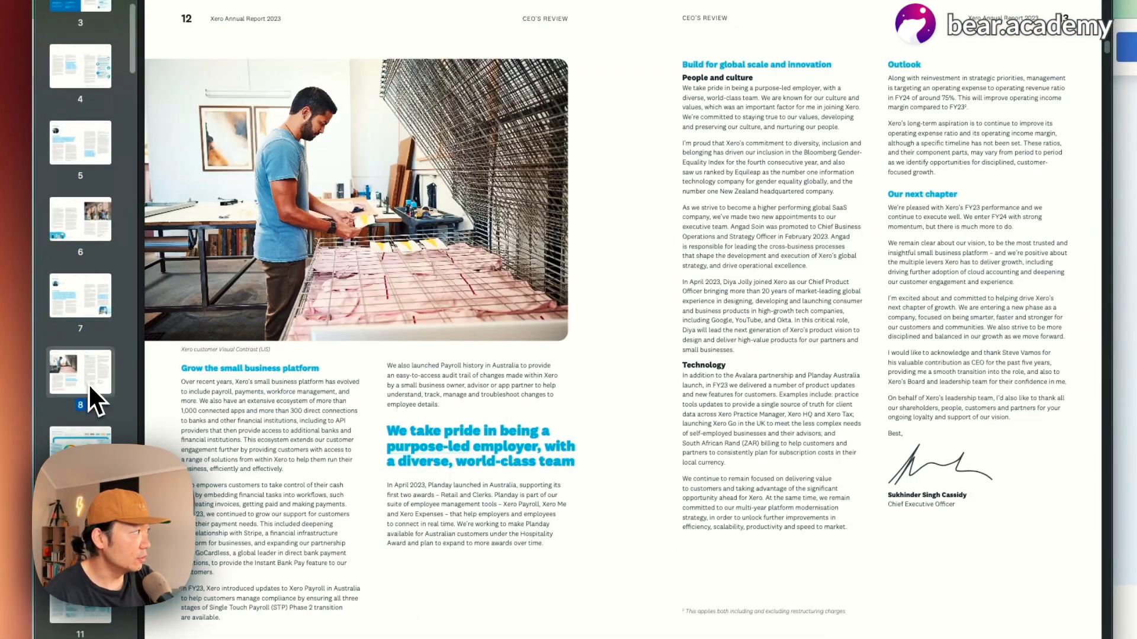
Move on to the How Xero Creates Value and Strategy pages.
scroll(101, 441, "down", 1)
left_click(92, 426)
left_click(89, 474)
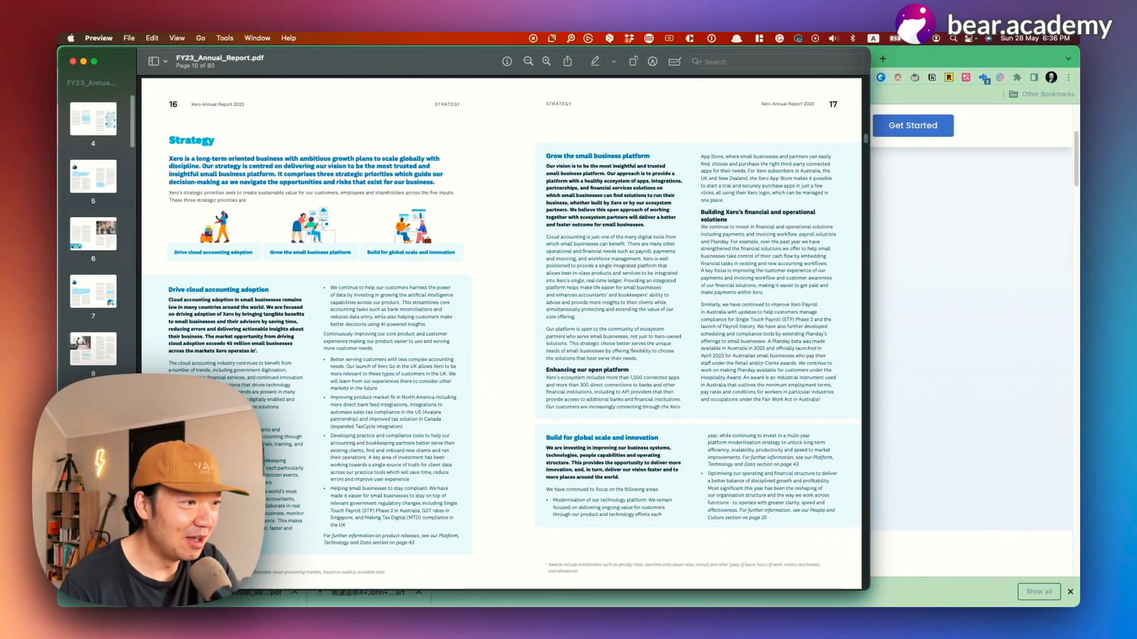
scroll(93, 237, "down", 1)
scroll(503, 331, "down", 10)
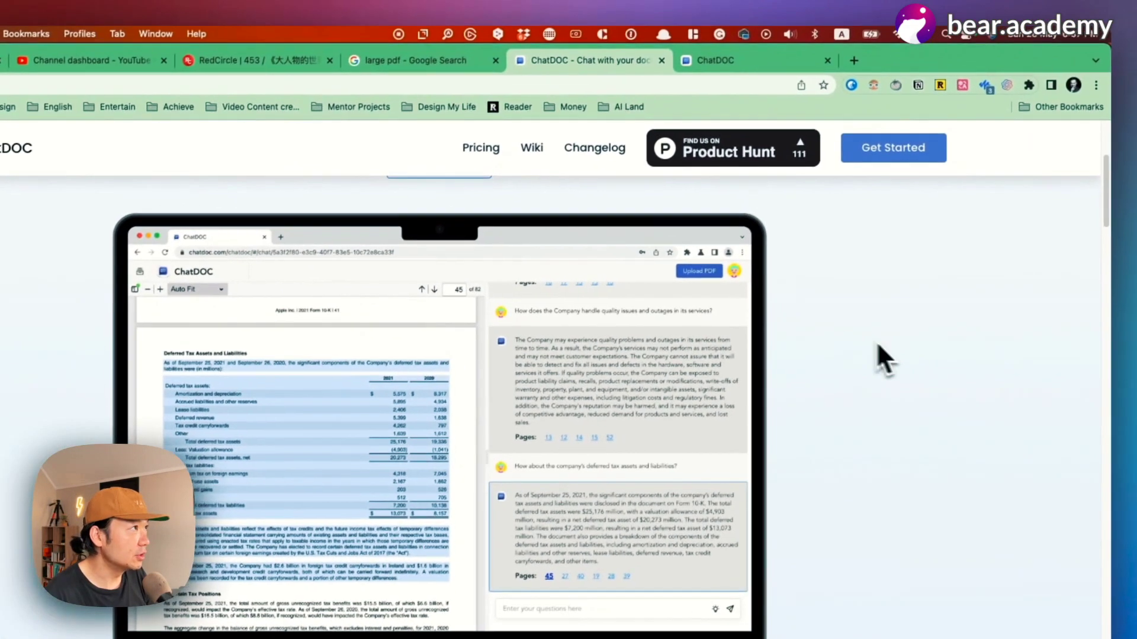
Switch to the ChatDOC upload tab and compare Free (50 pages/pdf) and Gift (500 pages/pdf) limits.
left_click(737, 73)
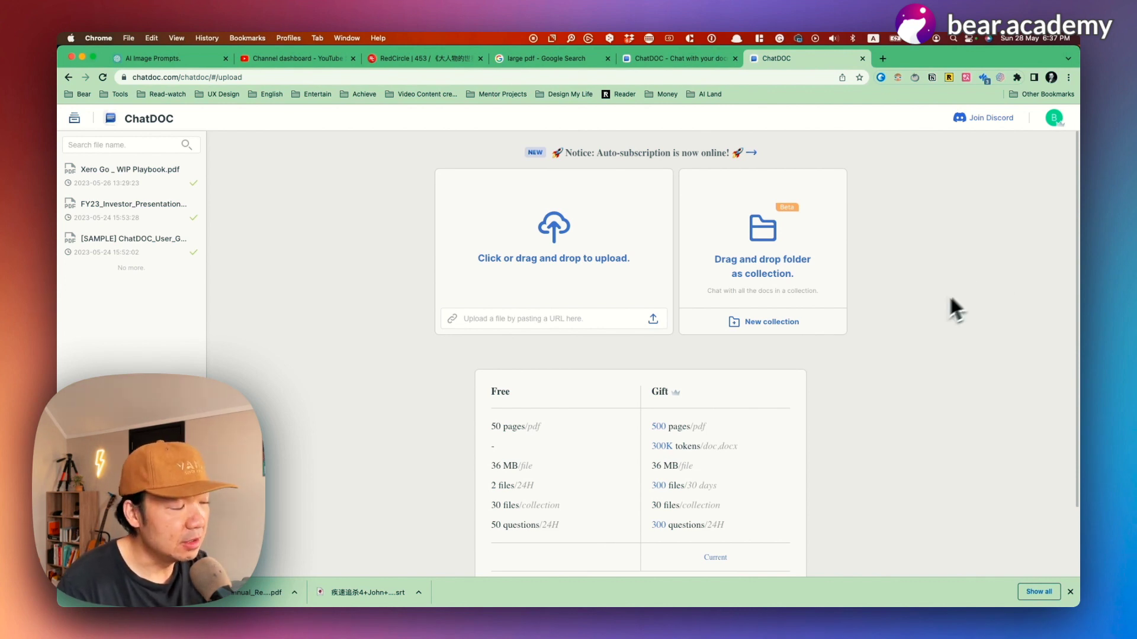
scroll(950, 294, "down", 3)
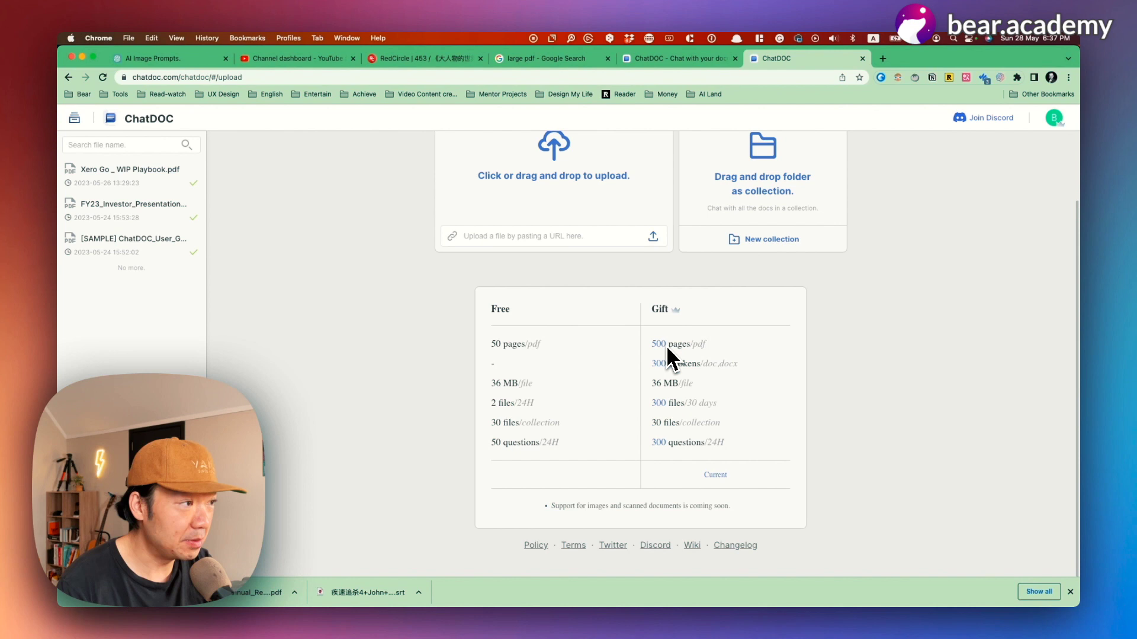
scroll(734, 349, "up", 1)
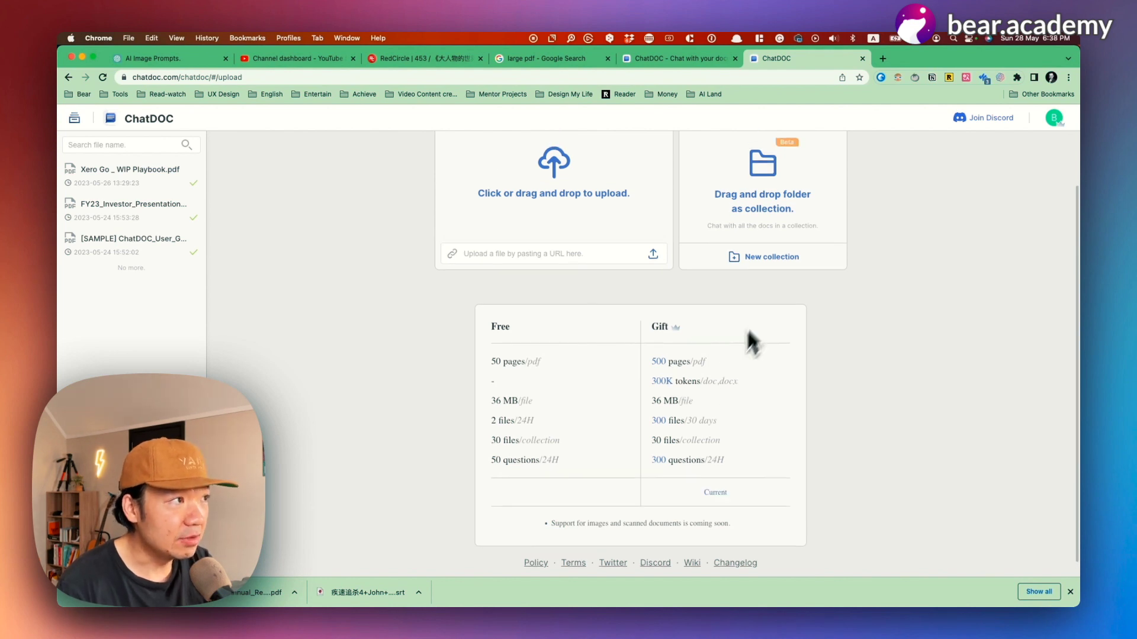
scroll(772, 342, "up", 1)
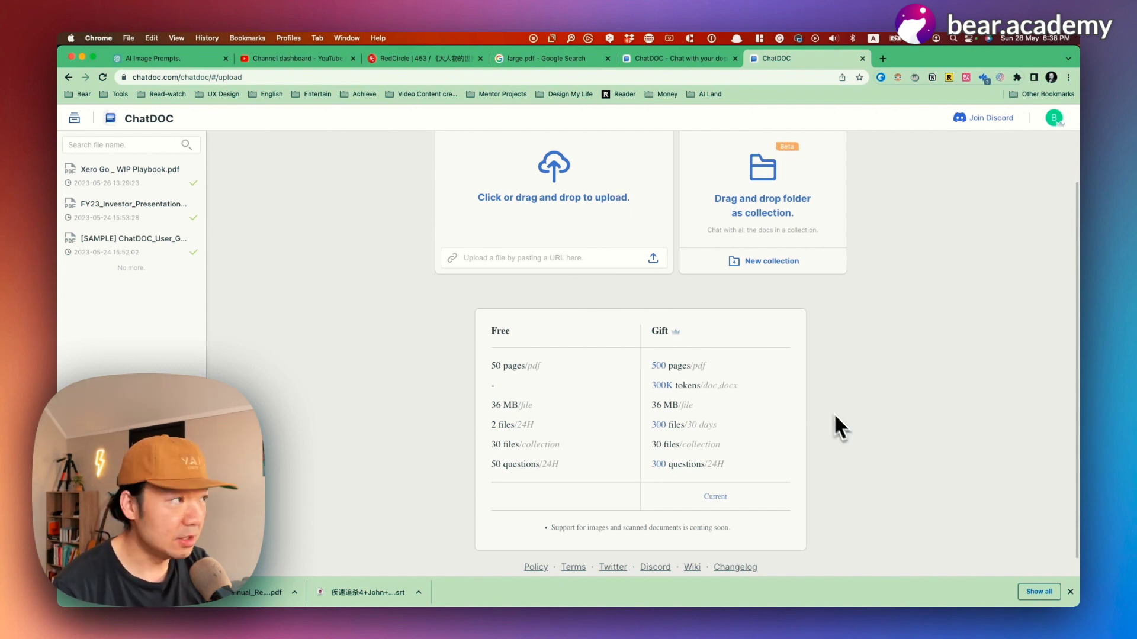
scroll(604, 267, "up", 2)
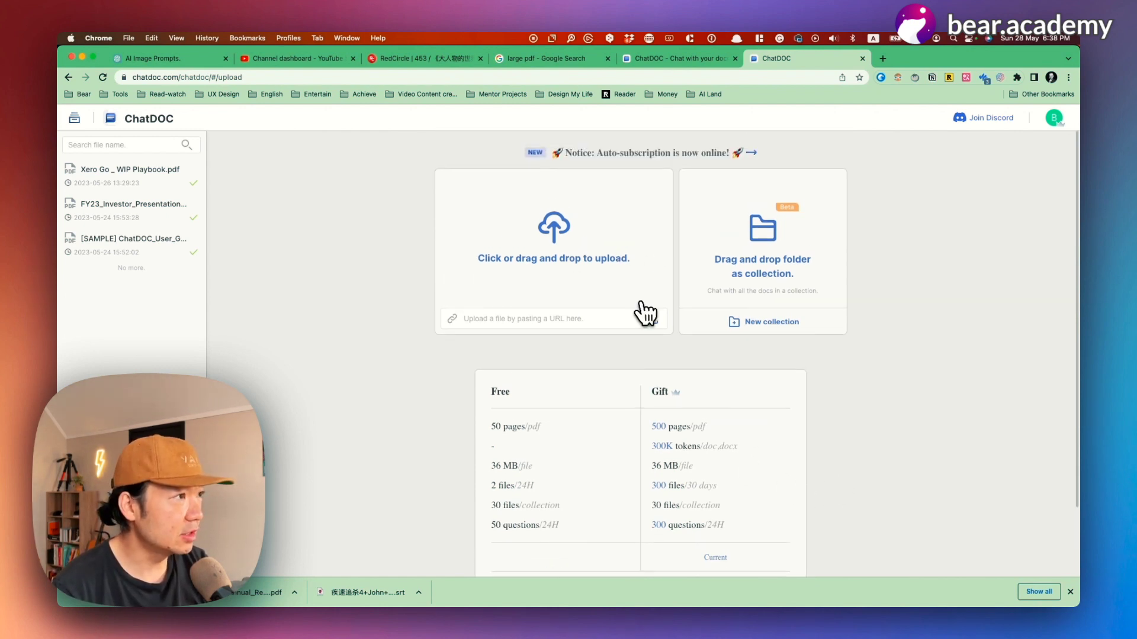
Upload FY23_Annual_Report.pdf from the Desktop to ChatDOC.
left_click(552, 234)
double_click(454, 358)
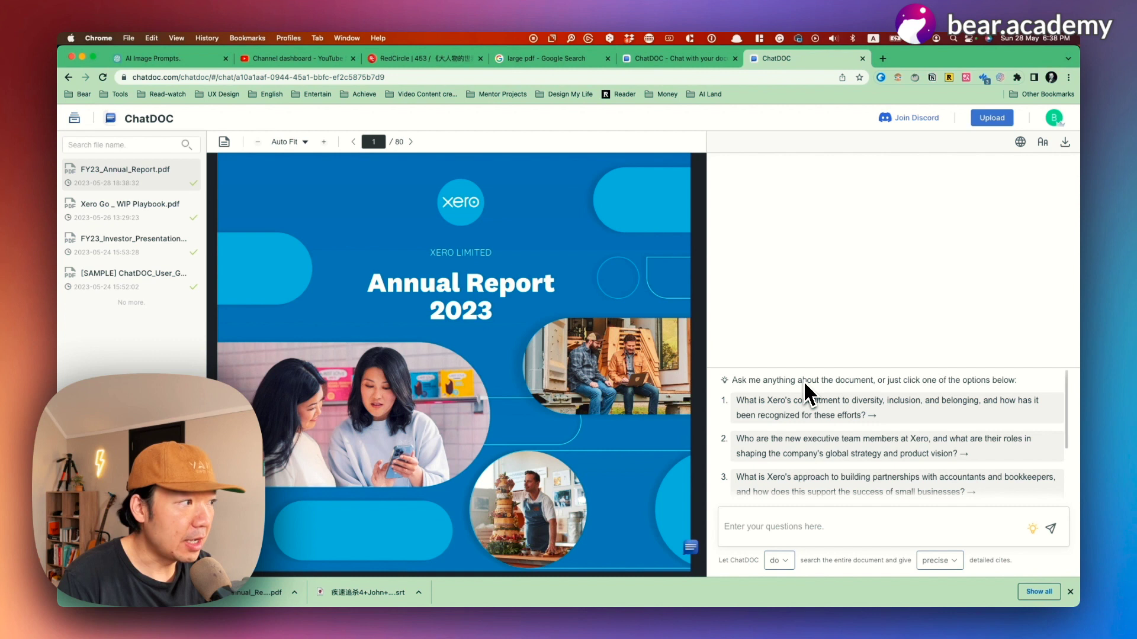
Type 'How many subscribers Xero got this year?', correcting the misspelled 'subscribers'.
scroll(804, 381, "down", 1)
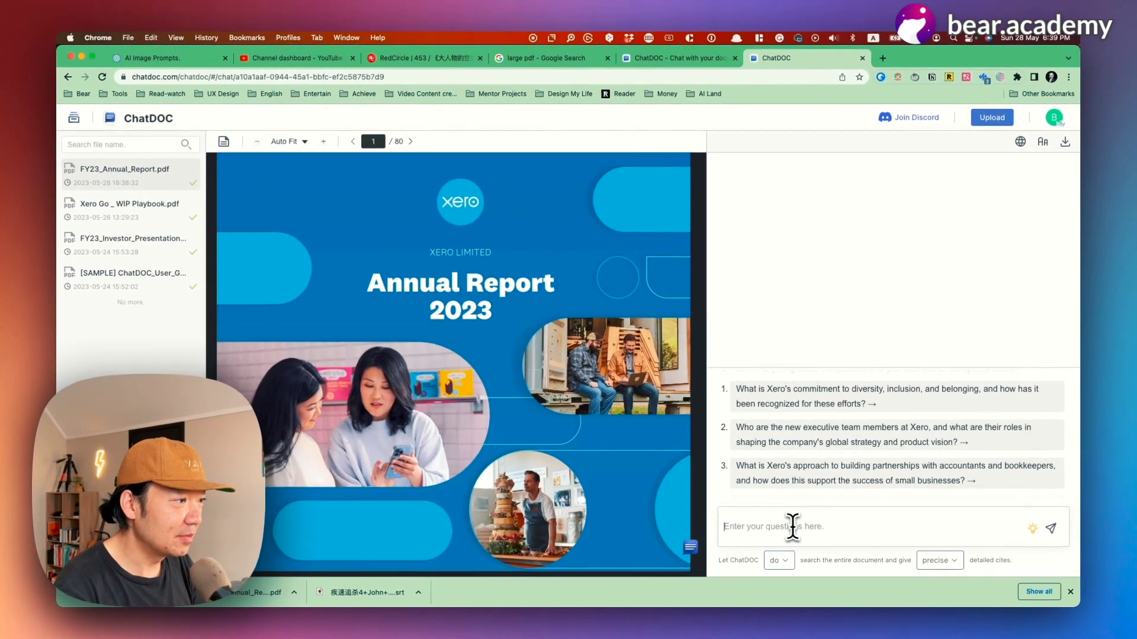
type("How many ")
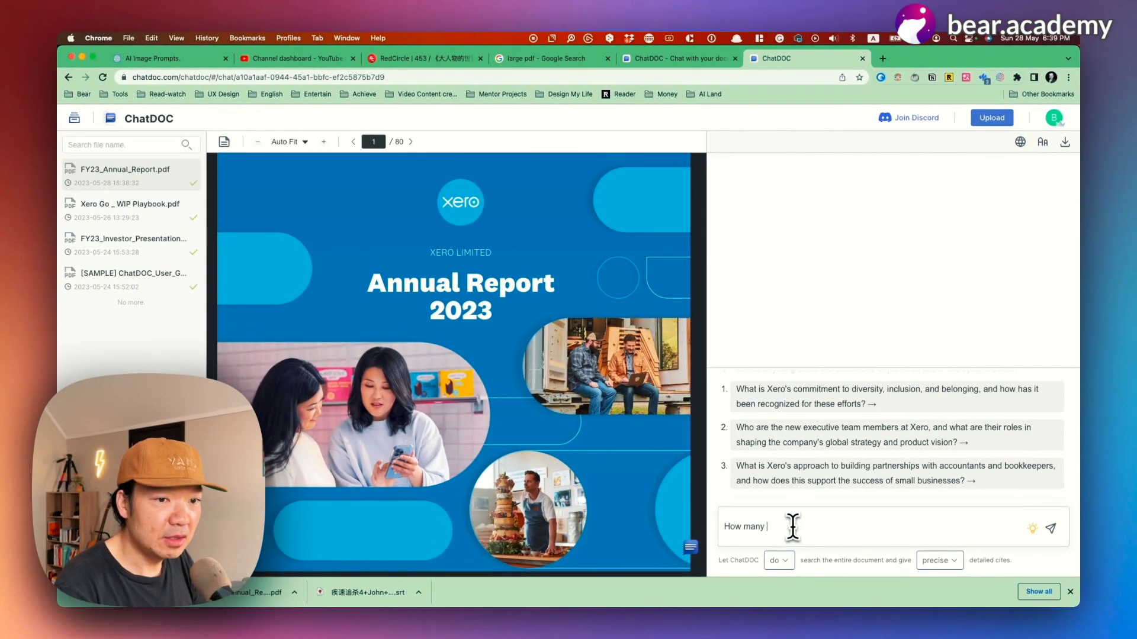
type("scubsrib")
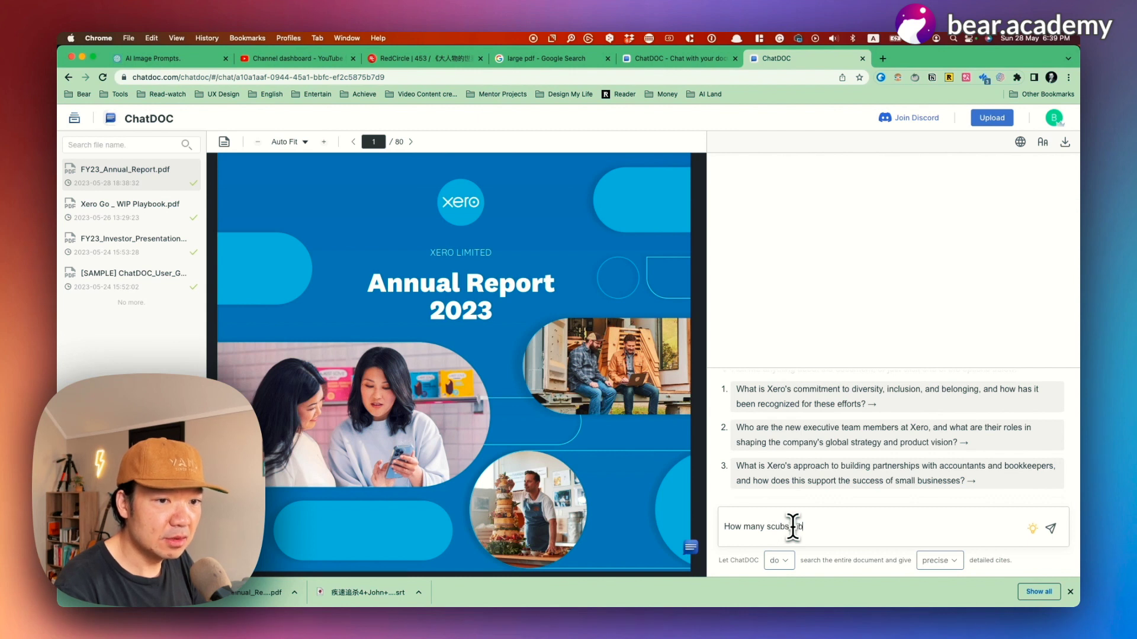
type("ers Xero")
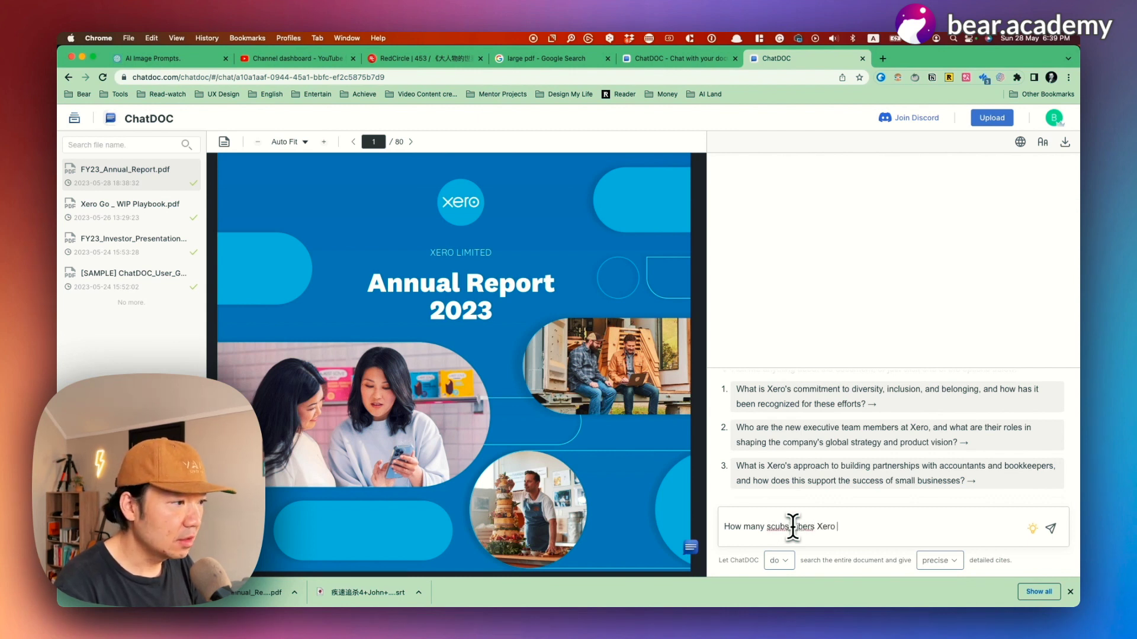
type(" got ")
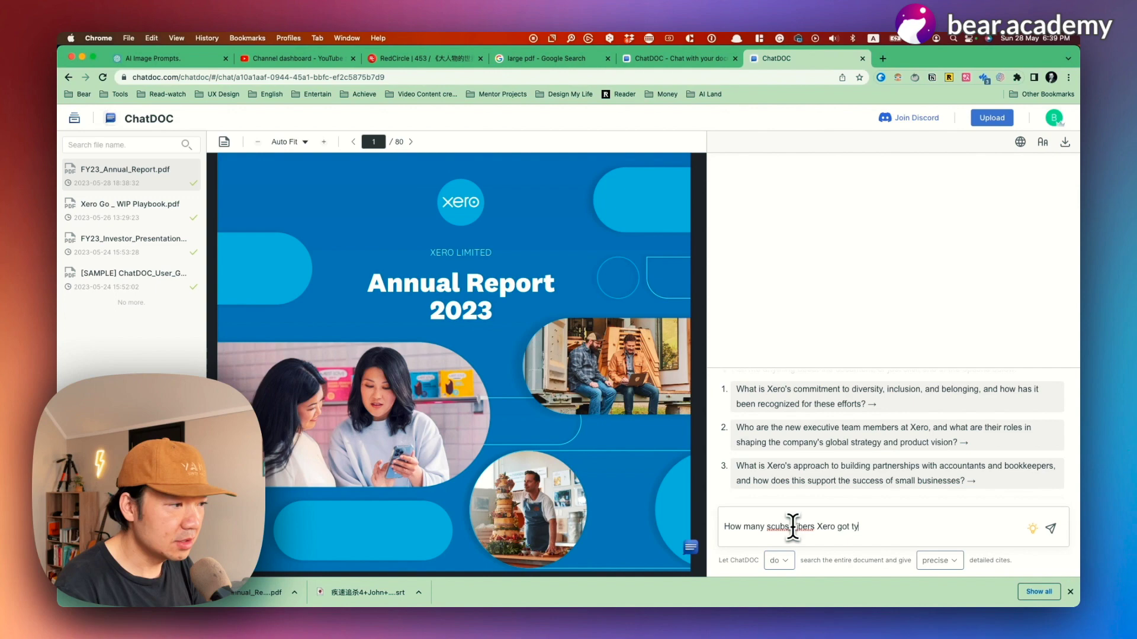
type("this year?")
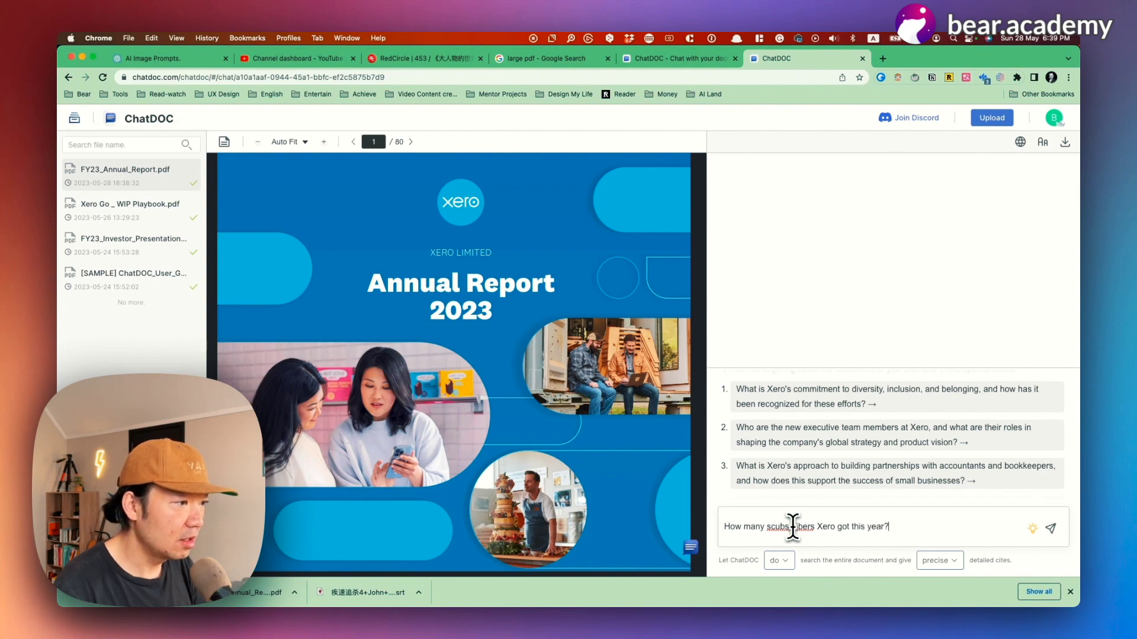
right_click(792, 526)
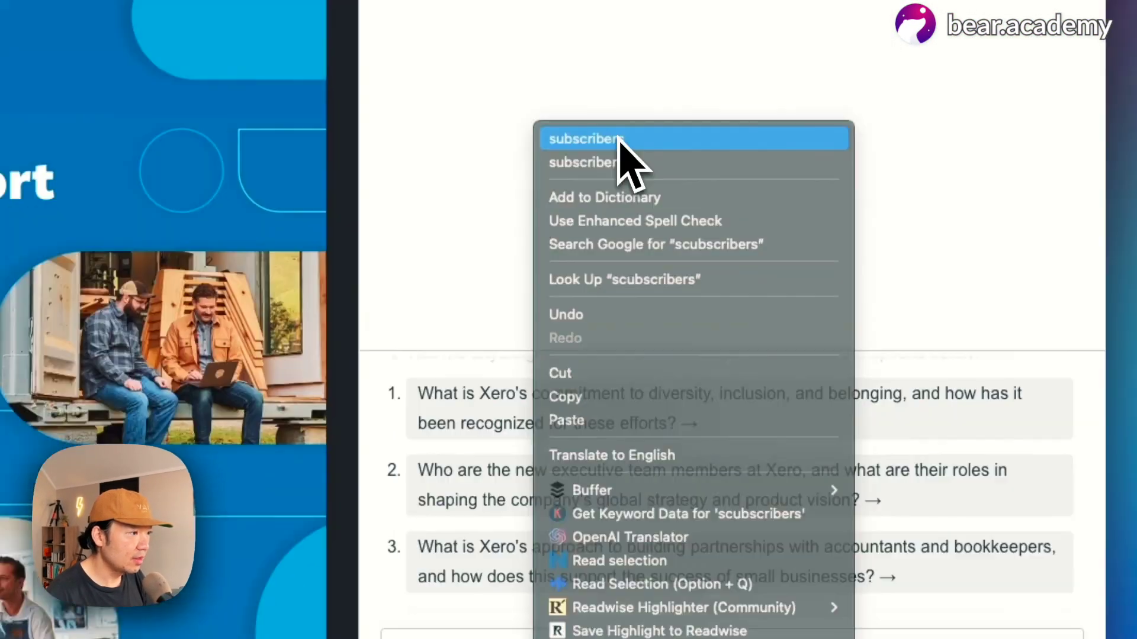
left_click(619, 142)
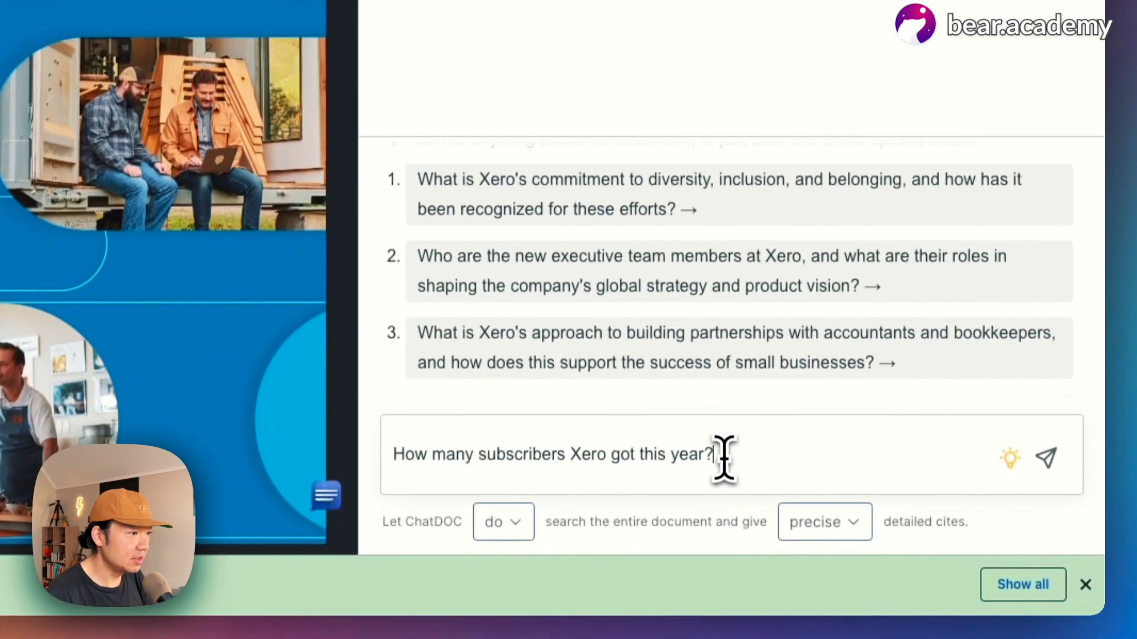
Send the subscriber question and open its cited pages 38, 39 and 7.
key("Return")
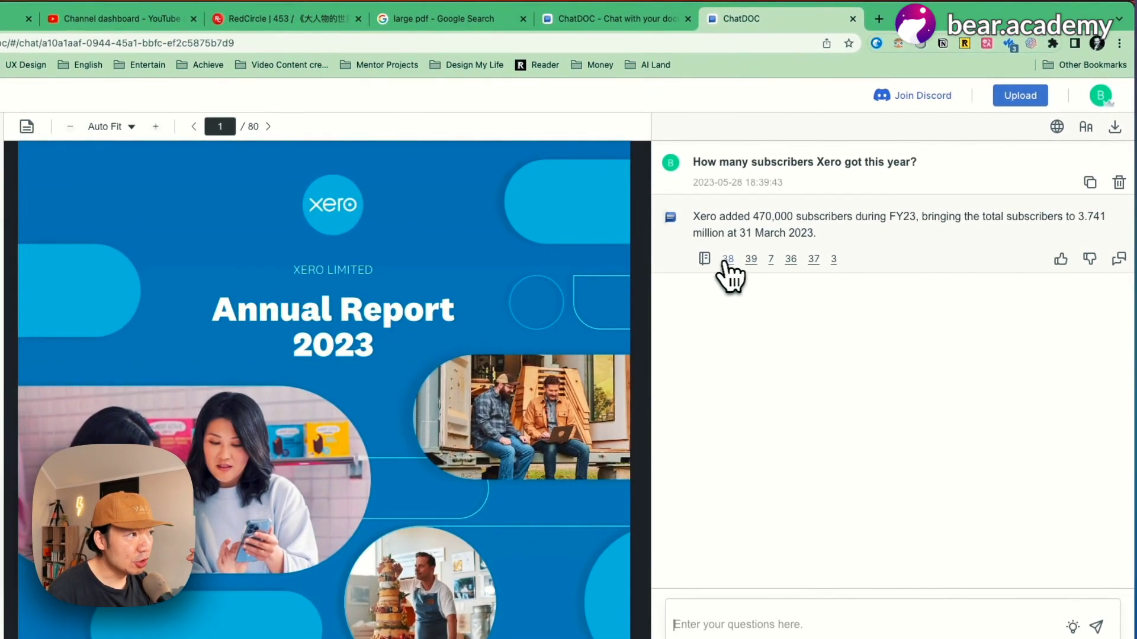
left_click(728, 260)
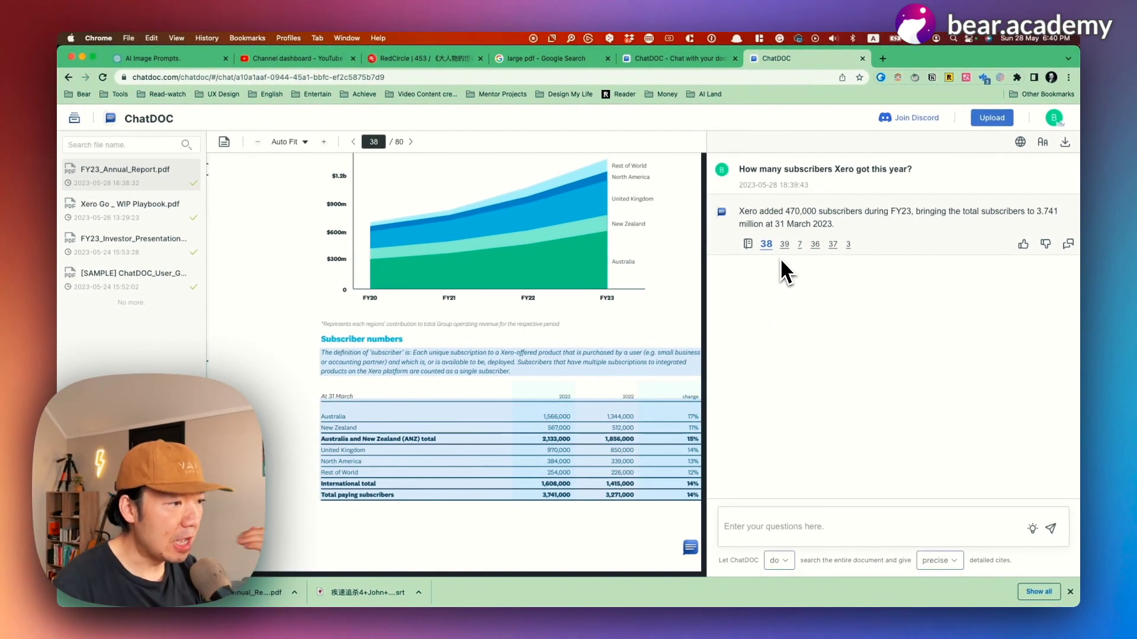
left_click(788, 245)
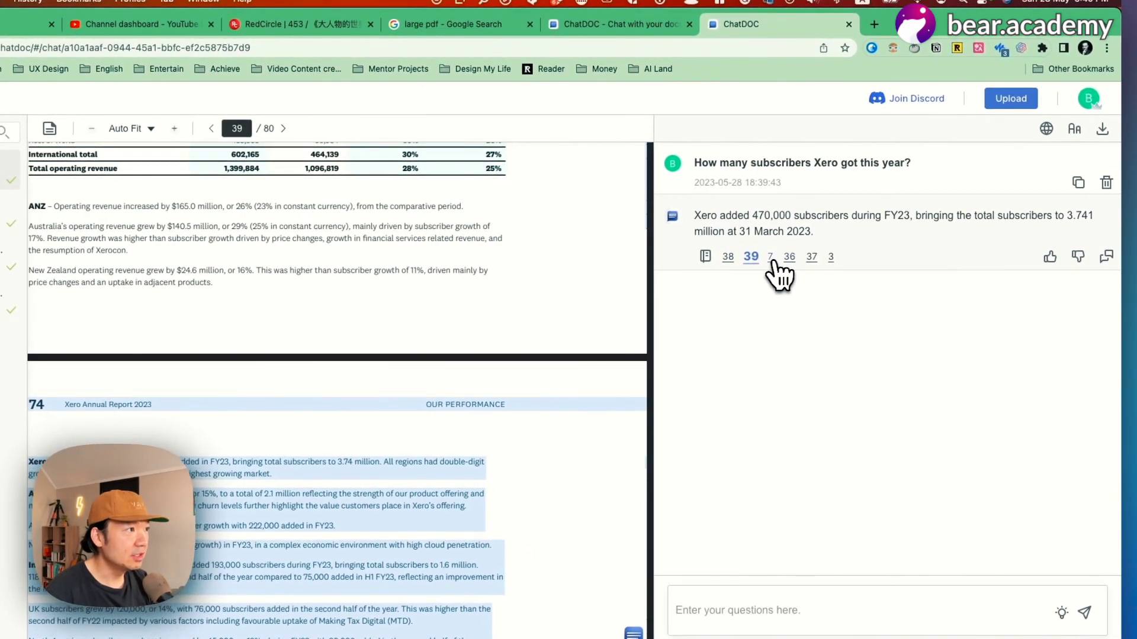
left_click(771, 259)
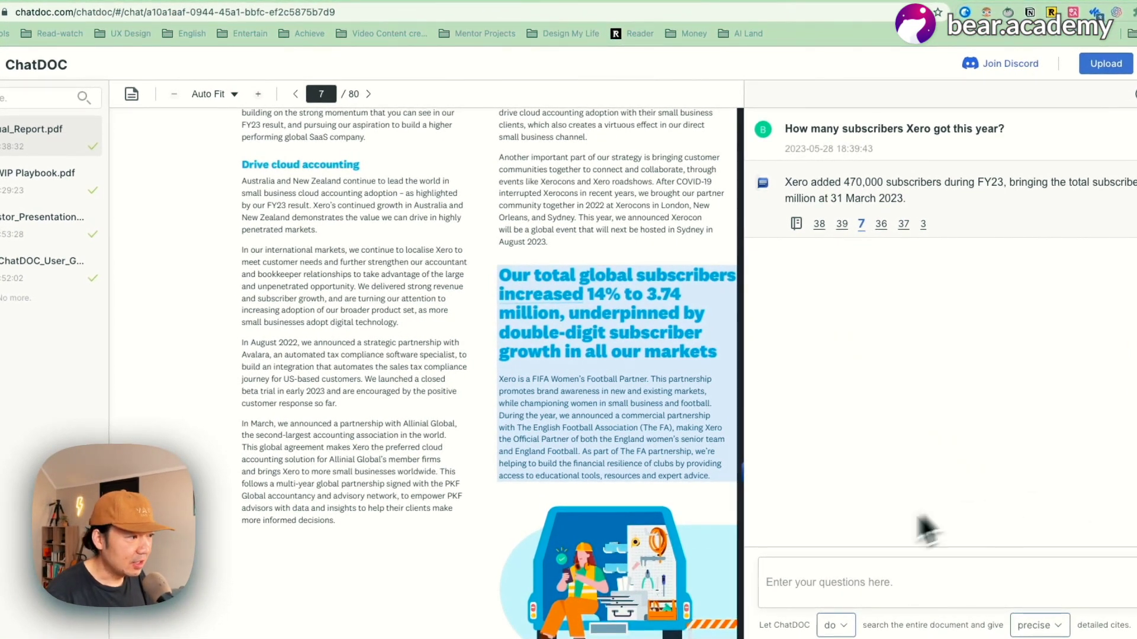
Paste and send the question on small businesses' contribution last financial year.
left_click(881, 582)
key("super+v")
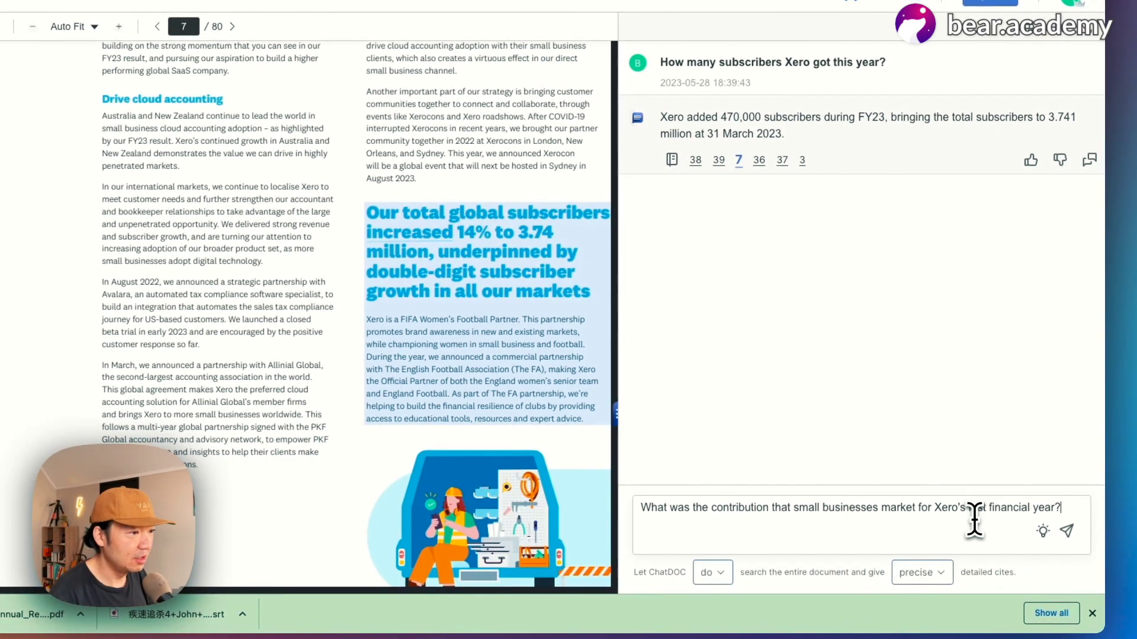
key("Return")
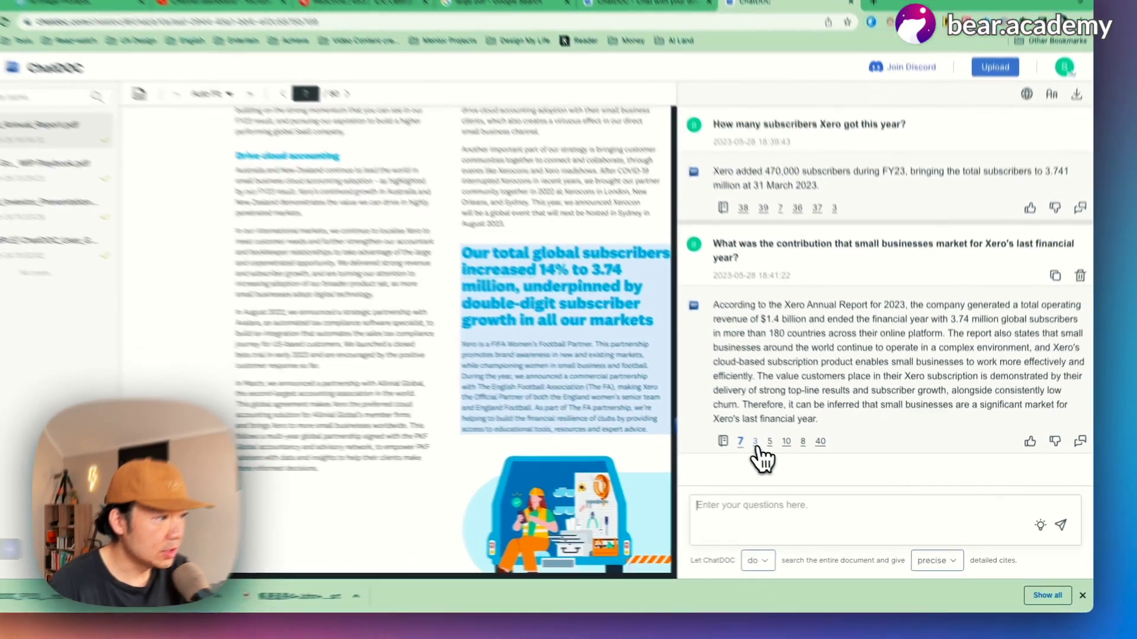
Open the answer's cited pages 3, 5 and 7.
left_click(777, 455)
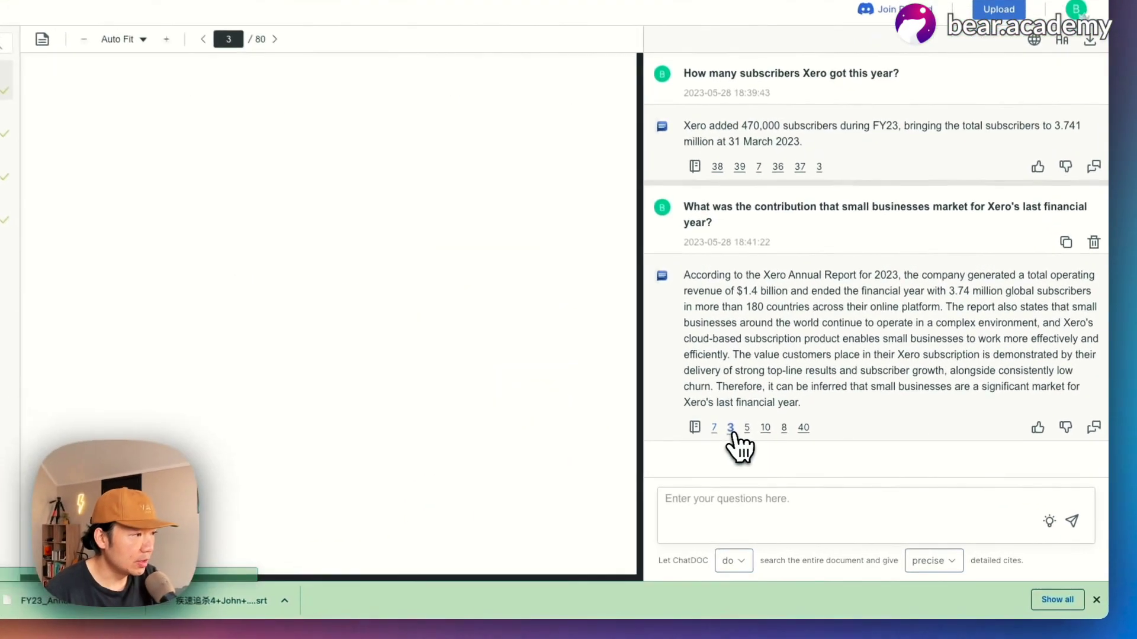
left_click(788, 454)
left_click(712, 428)
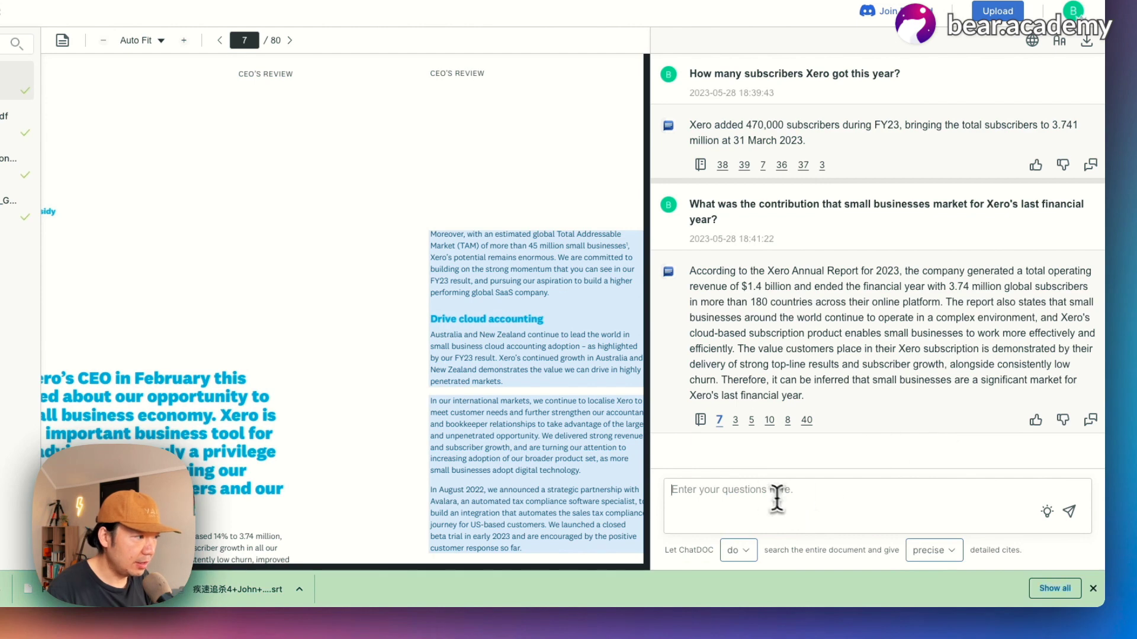
Ask whether the report mentions sole traders, then open cited page 11.
left_click(759, 498)
type("Does the report mention anything about sole traders? Especially the strategy or business goal if any.")
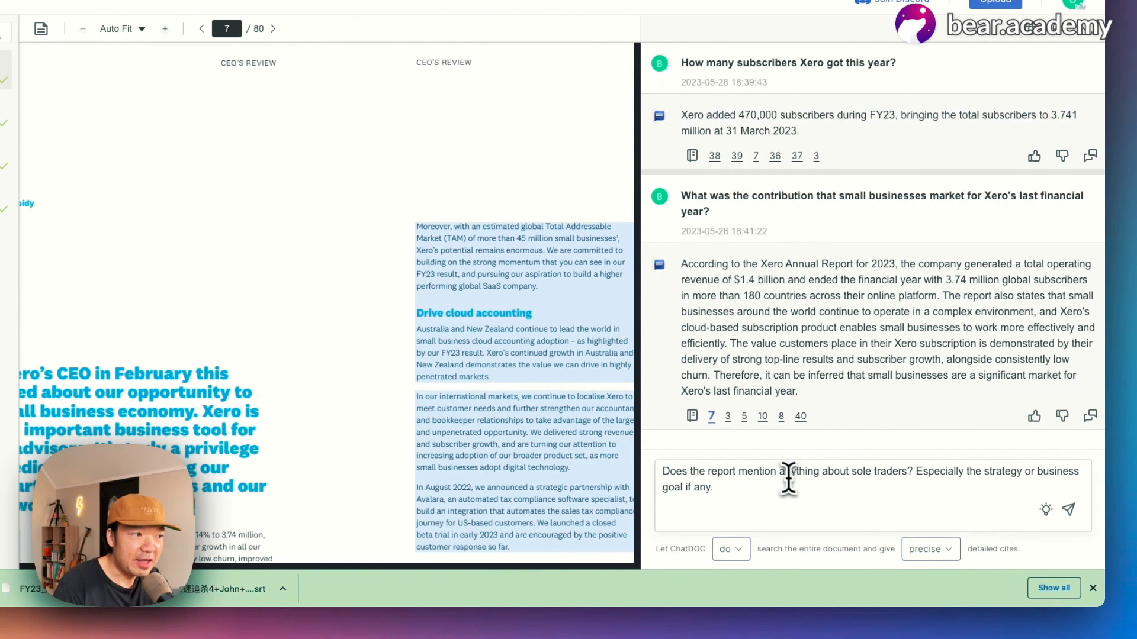
left_click_drag(778, 472, 1006, 495)
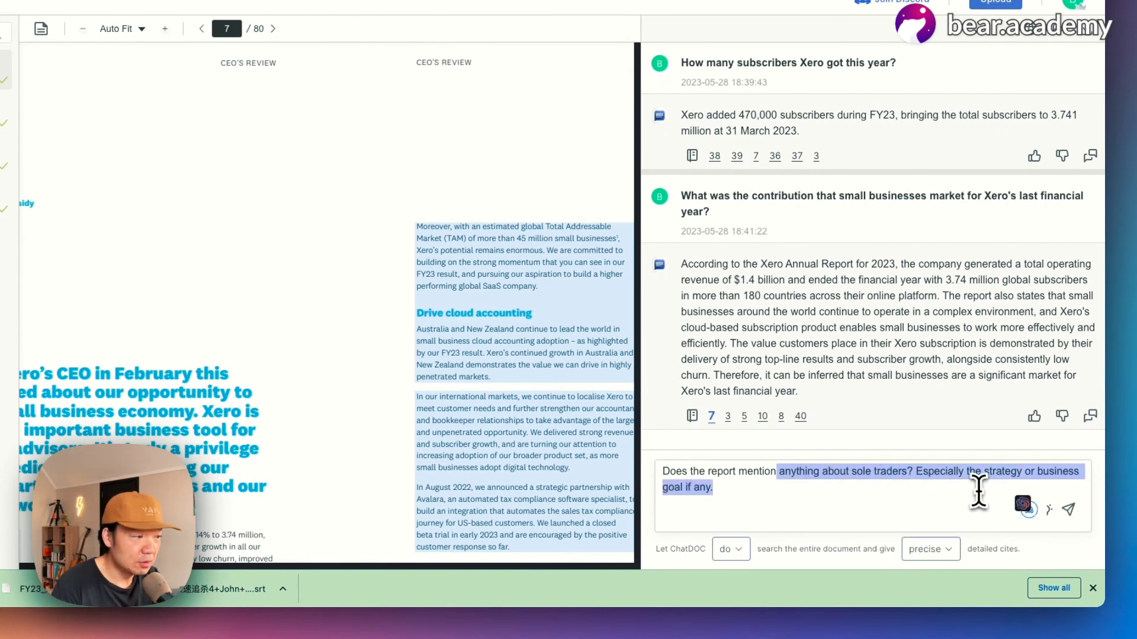
left_click(953, 491)
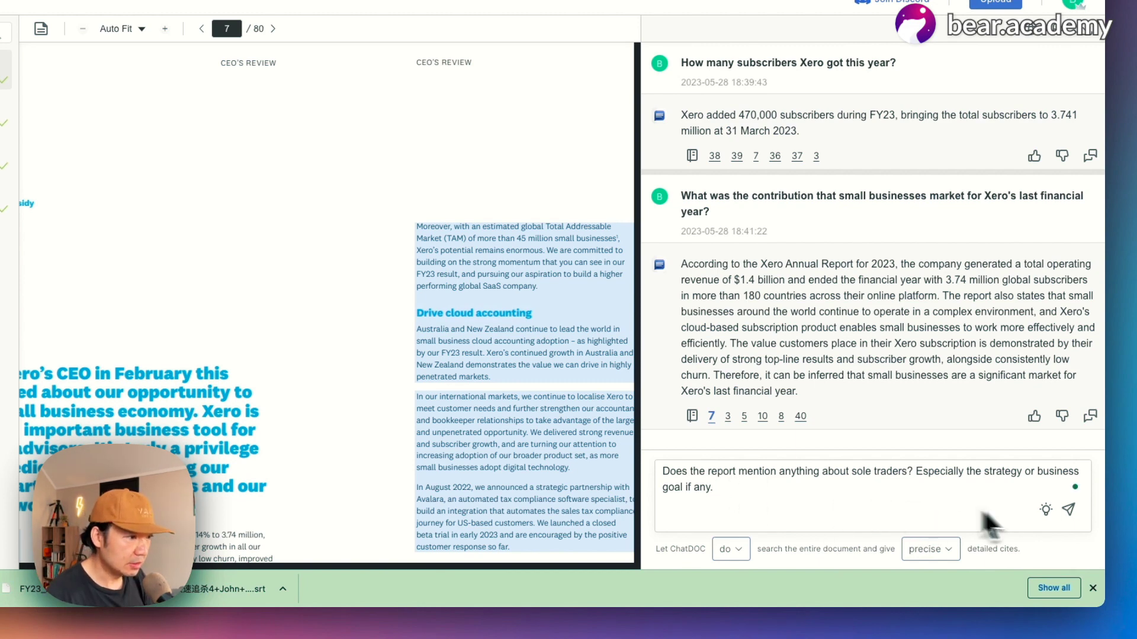
left_click(1073, 510)
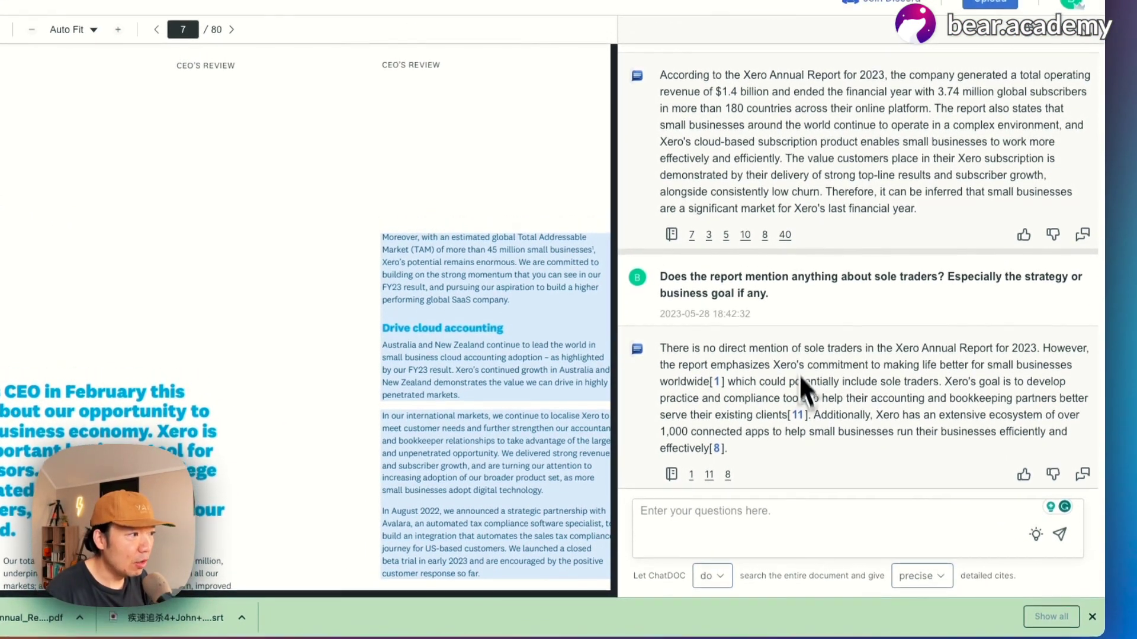
left_click(800, 421)
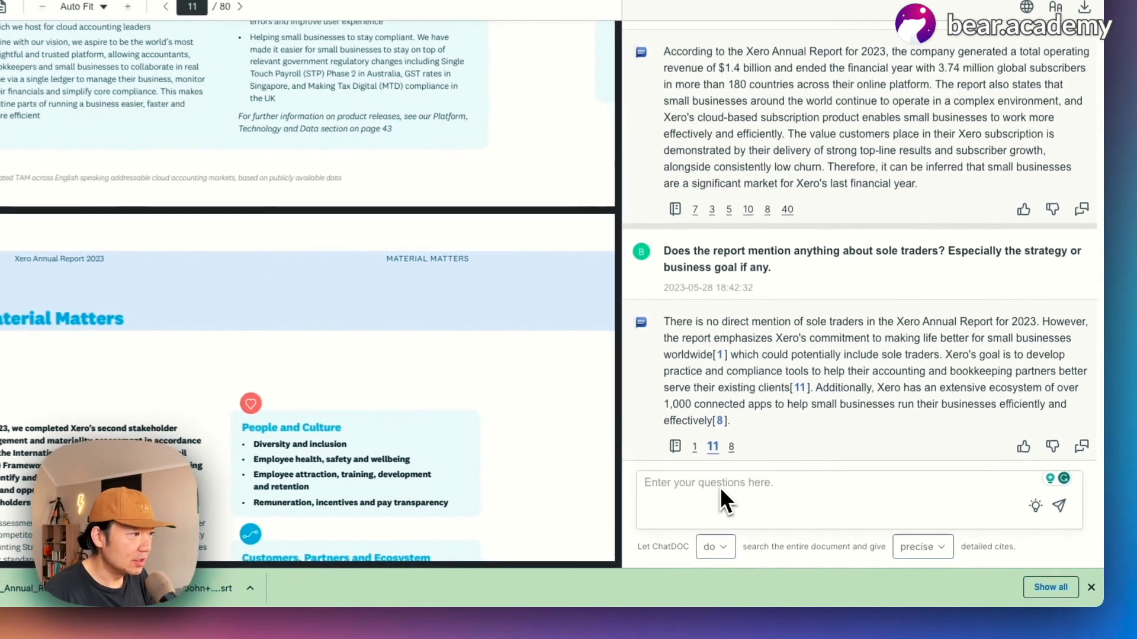
Ask for ten key points relevant to employees and read through the answer.
left_click(777, 516)
type("Imagine you are an employee works at Xero and you want to know the key info from the report so you can know what the company has been done last year. List out 10 top points from the whole report relevant to internal employees.")
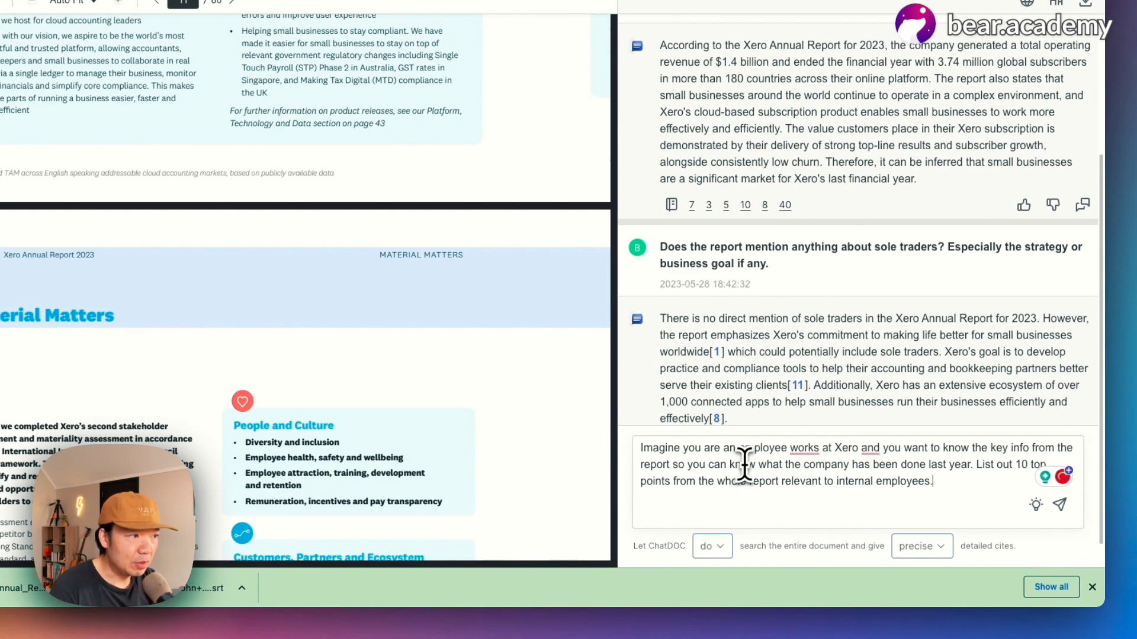
left_click(954, 453)
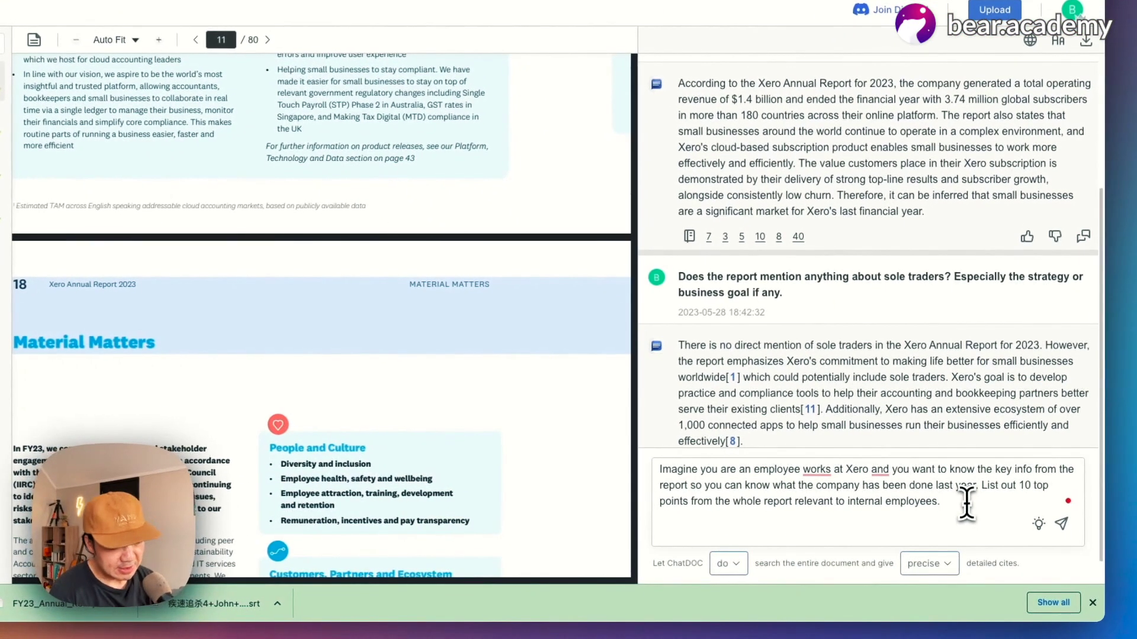
key("Return")
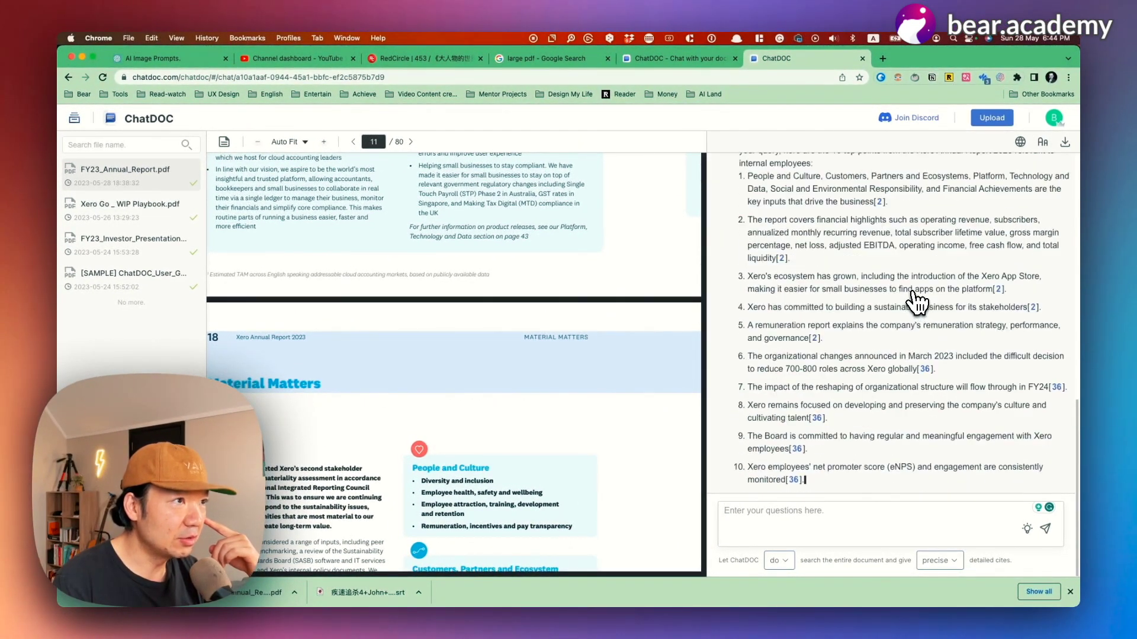
scroll(917, 303, "up", 3)
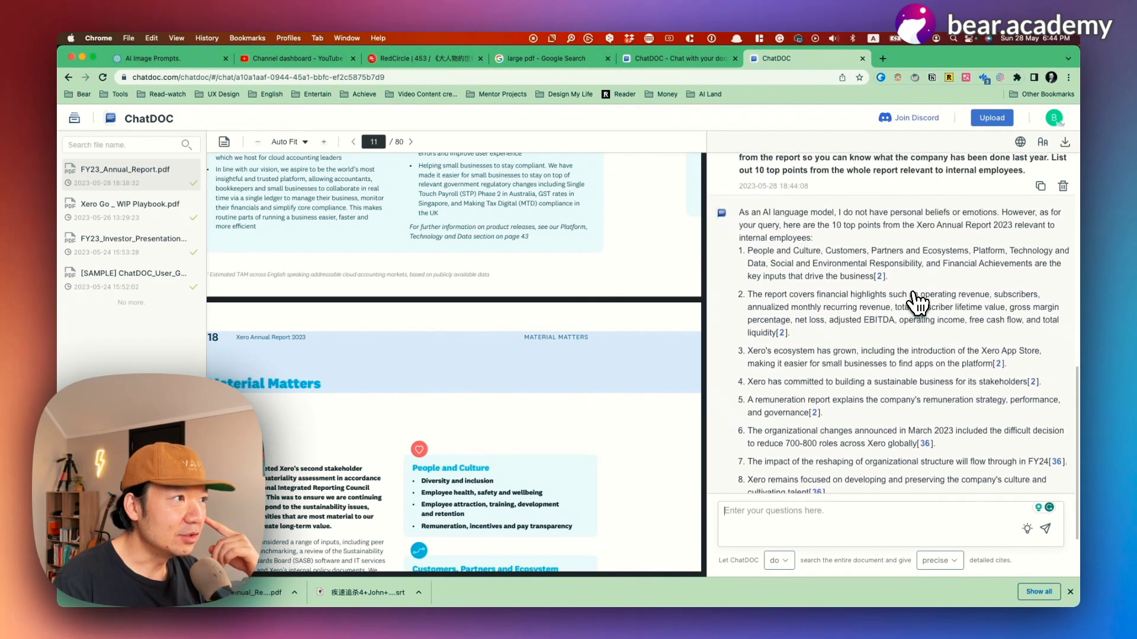
scroll(917, 303, "up", 1)
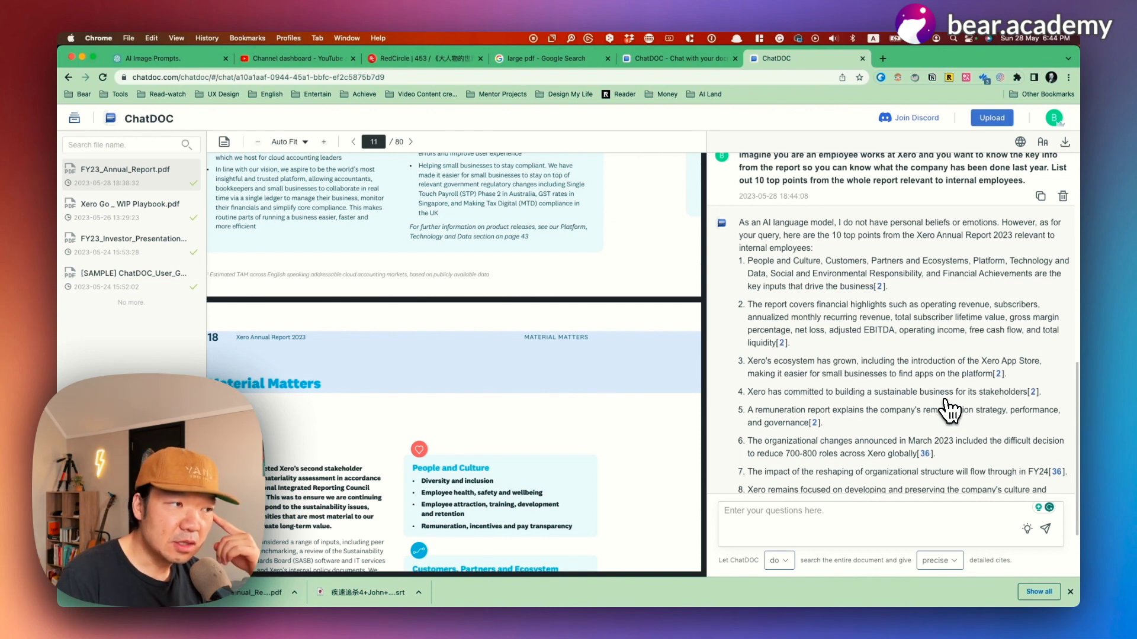
scroll(949, 410, "down", 3)
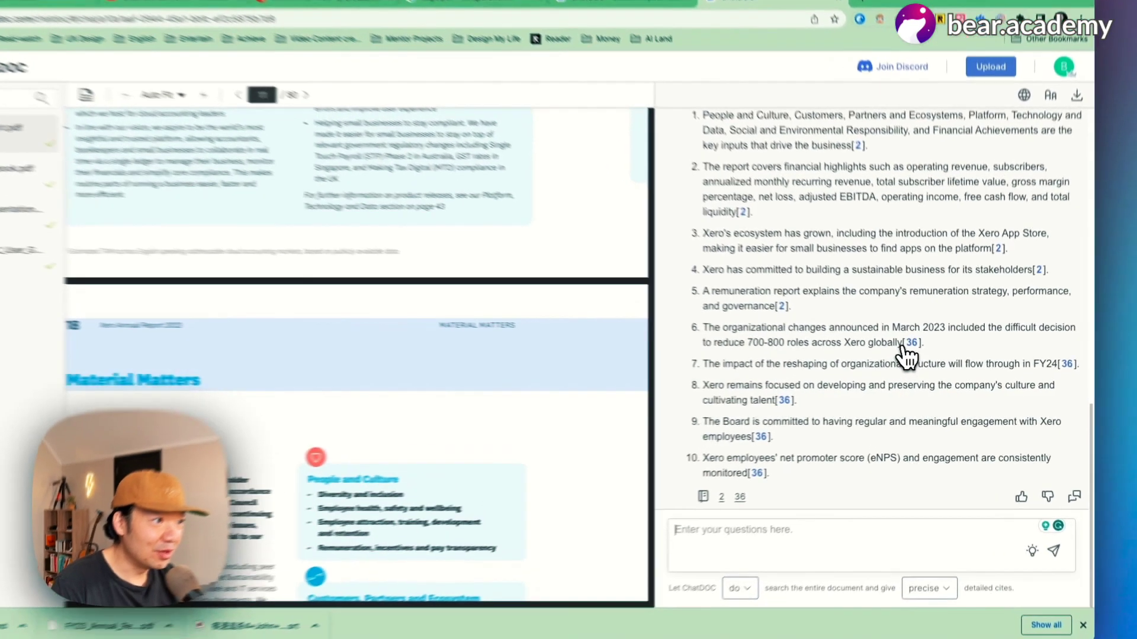
Highlight the 700-800 role-cuts point, then paste the product-designer top 10 insights prompt.
left_click_drag(917, 352, 666, 329)
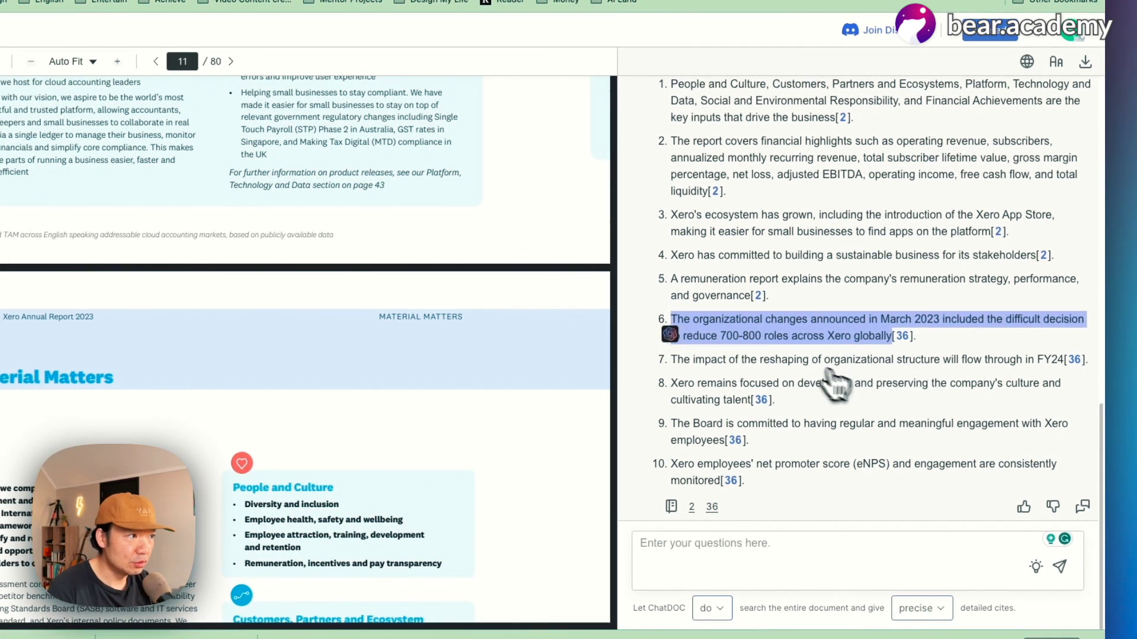
left_click(787, 359)
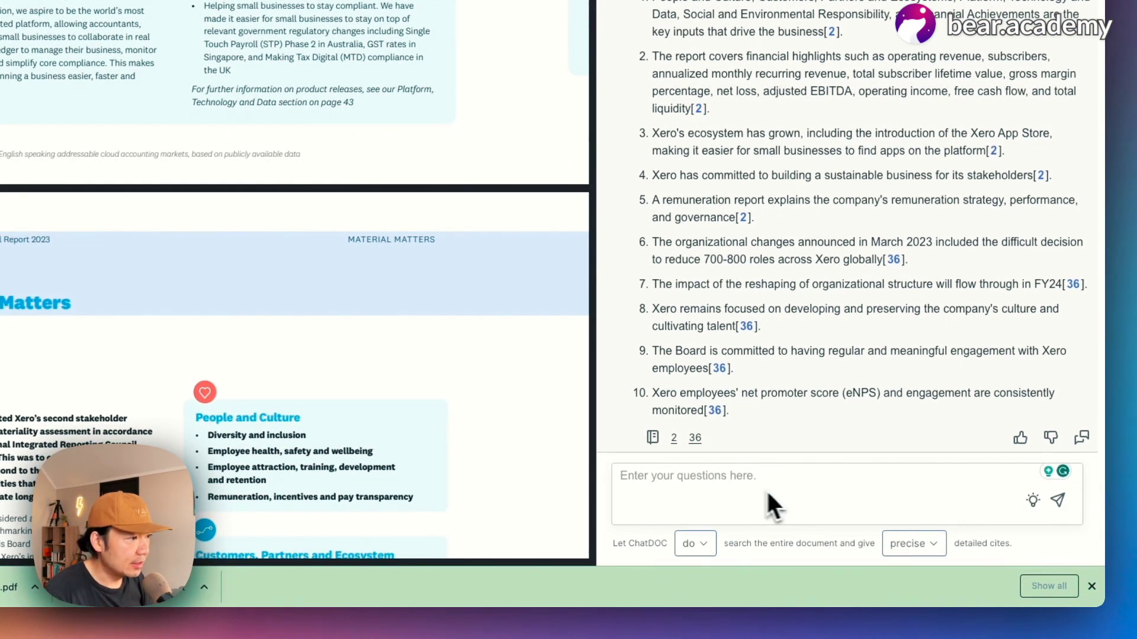
left_click(731, 477)
type("Imagine you are a product designer working at Xero. List out top 10 insights relevant to product design.")
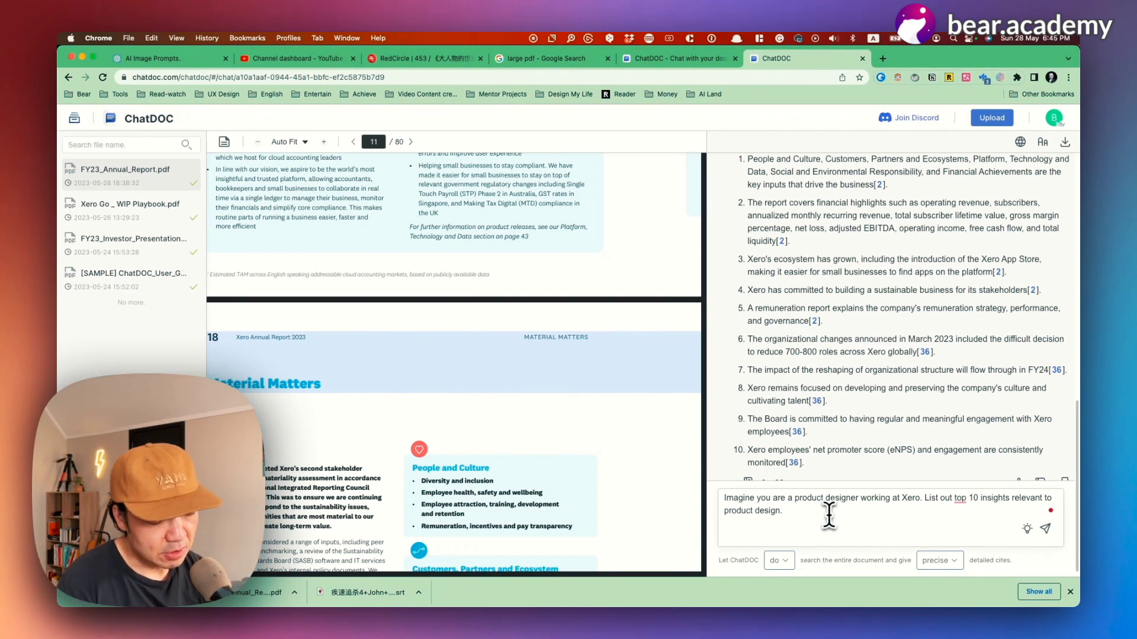
Send the product-designer question and get ten insights citing report pages 4, 10 and 24.
key("Return")
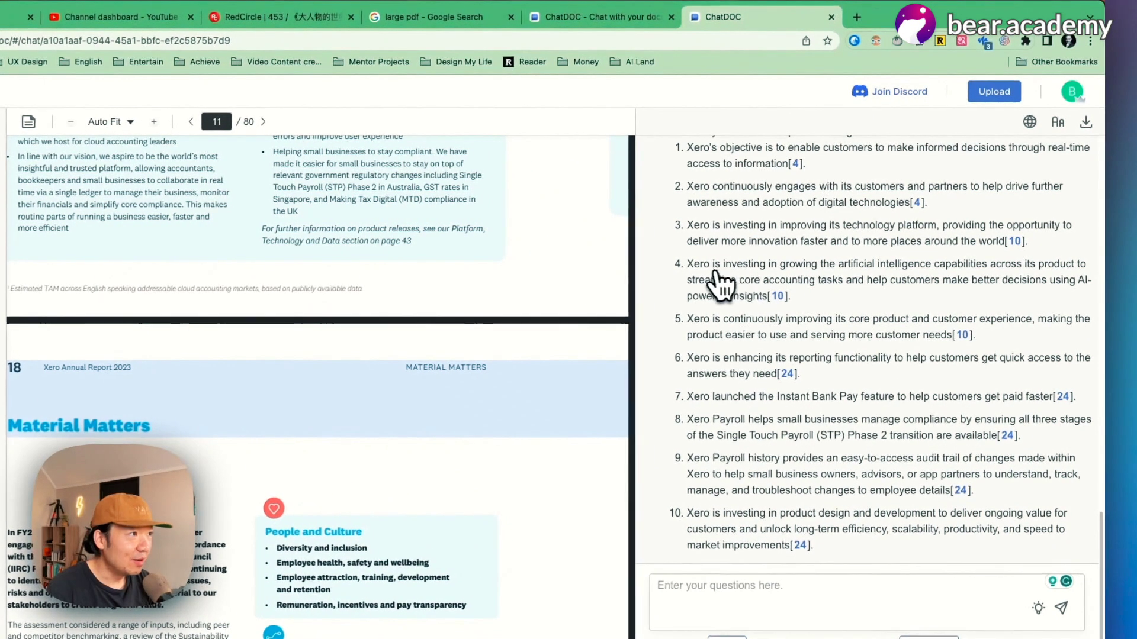
left_click_drag(688, 264, 813, 291)
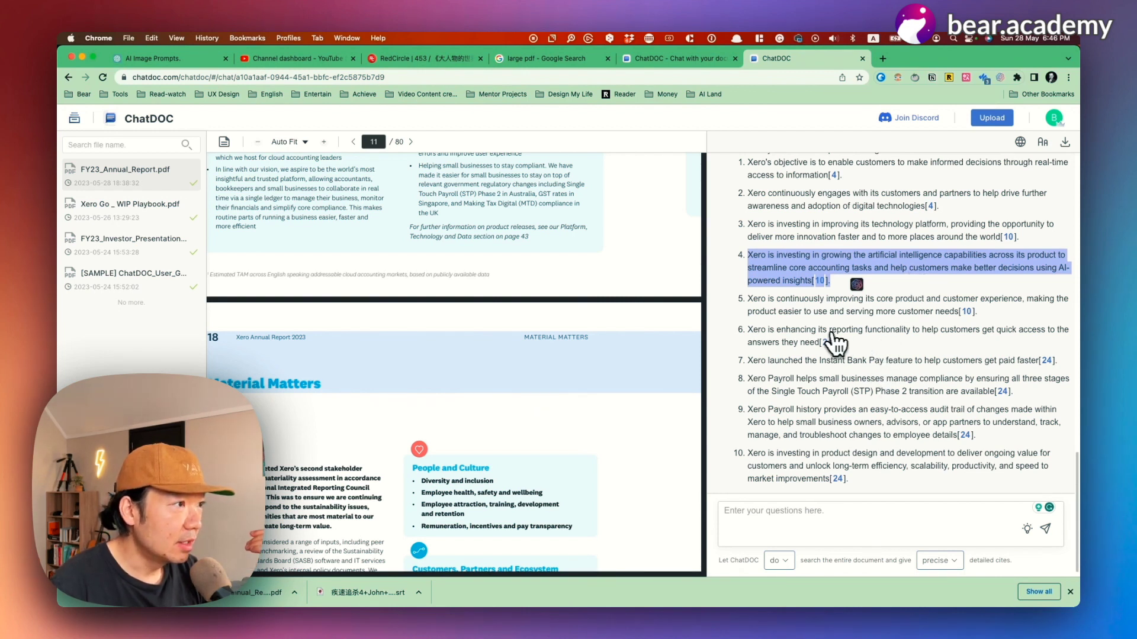
left_click_drag(748, 361, 1056, 345)
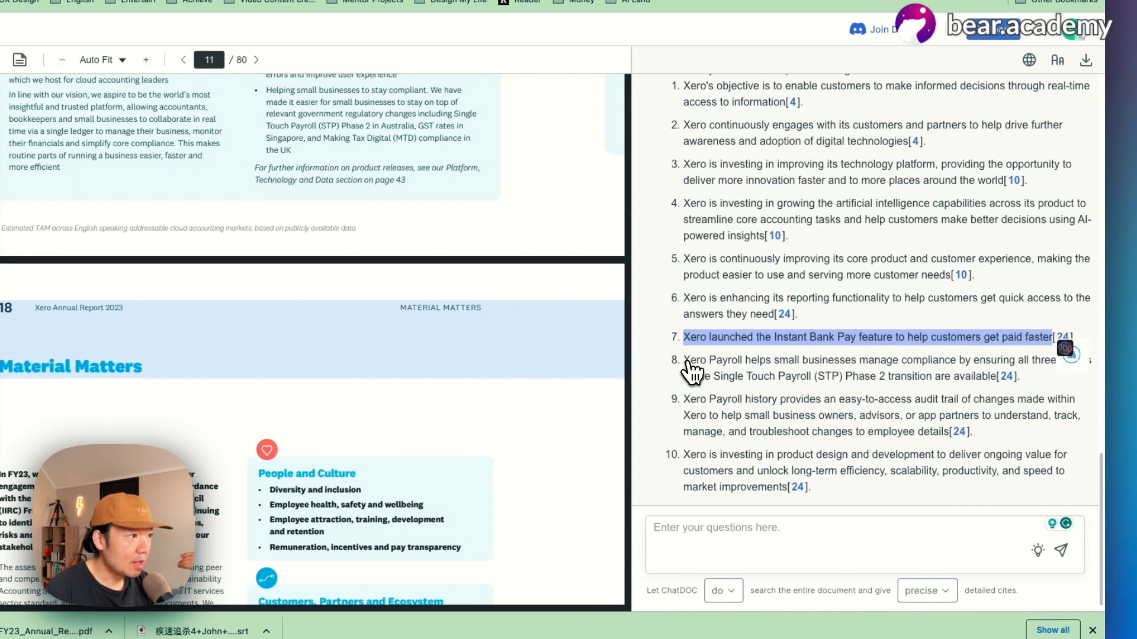
left_click_drag(685, 361, 1013, 393)
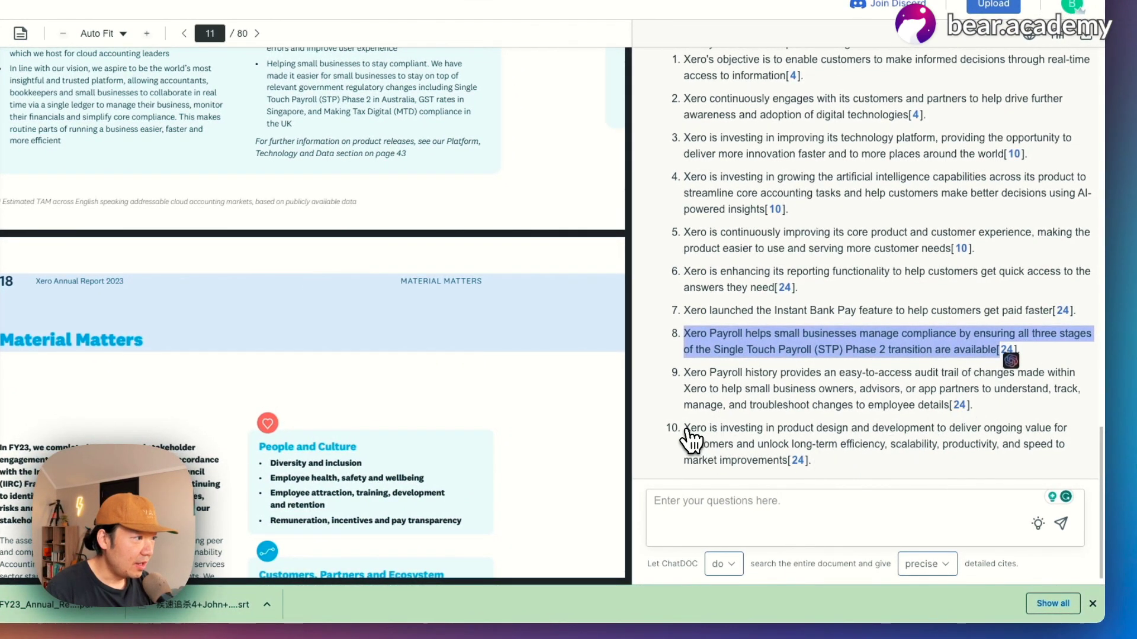
left_click_drag(685, 428, 794, 474)
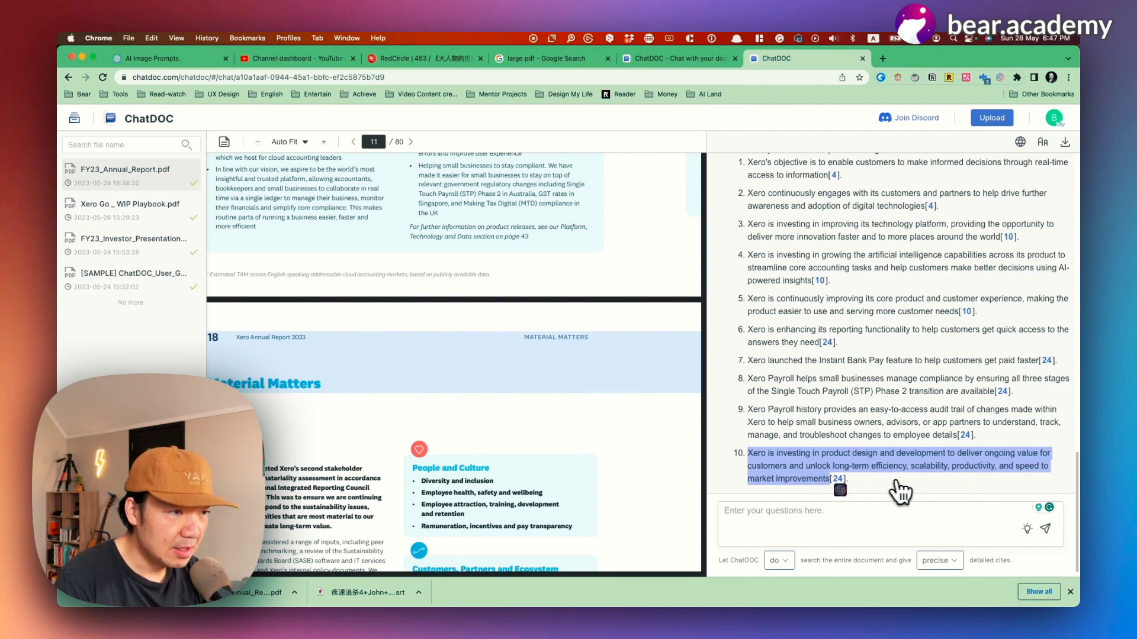
Open item 10's page 24 source, highlighting Xero's $597 million FY23 product design investment.
left_click(837, 479)
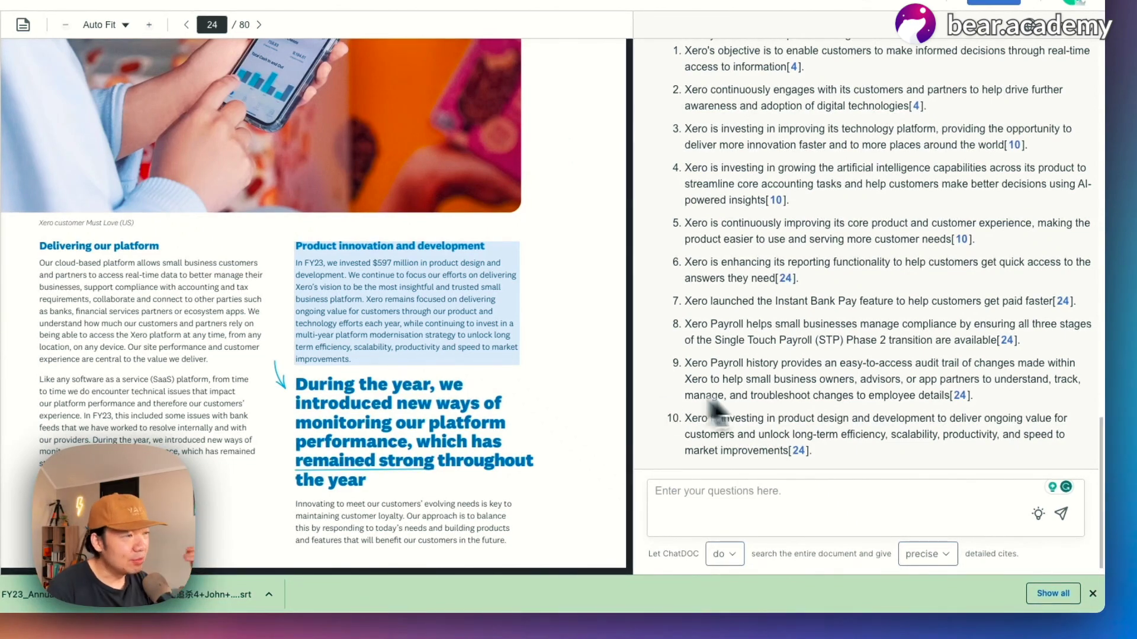
scroll(830, 390, "up", 15)
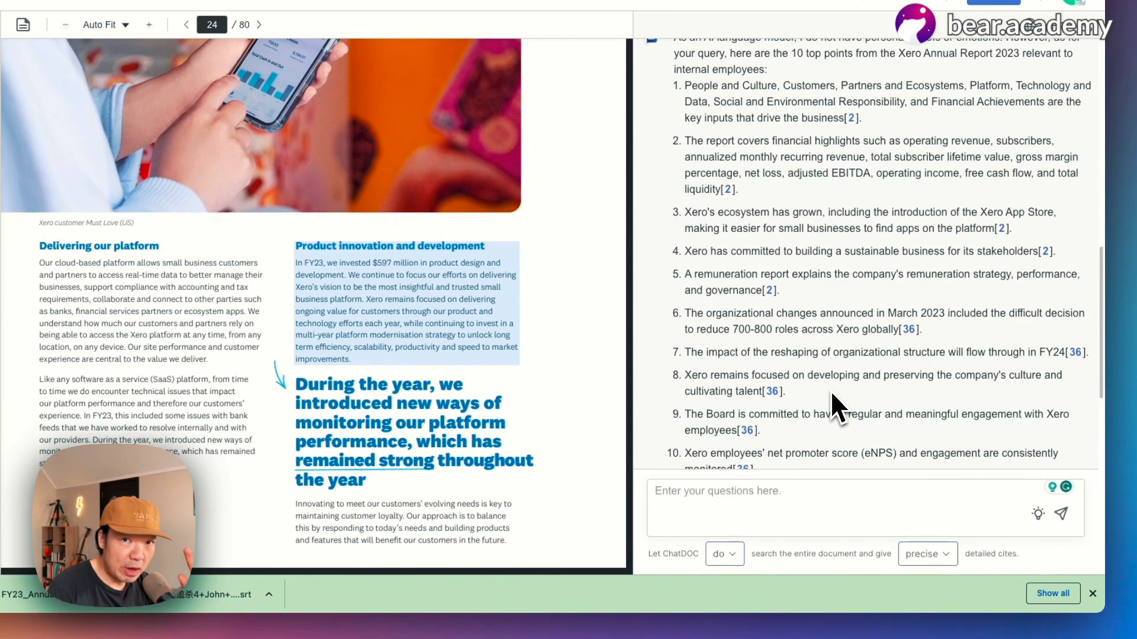
scroll(831, 393, "up", 15)
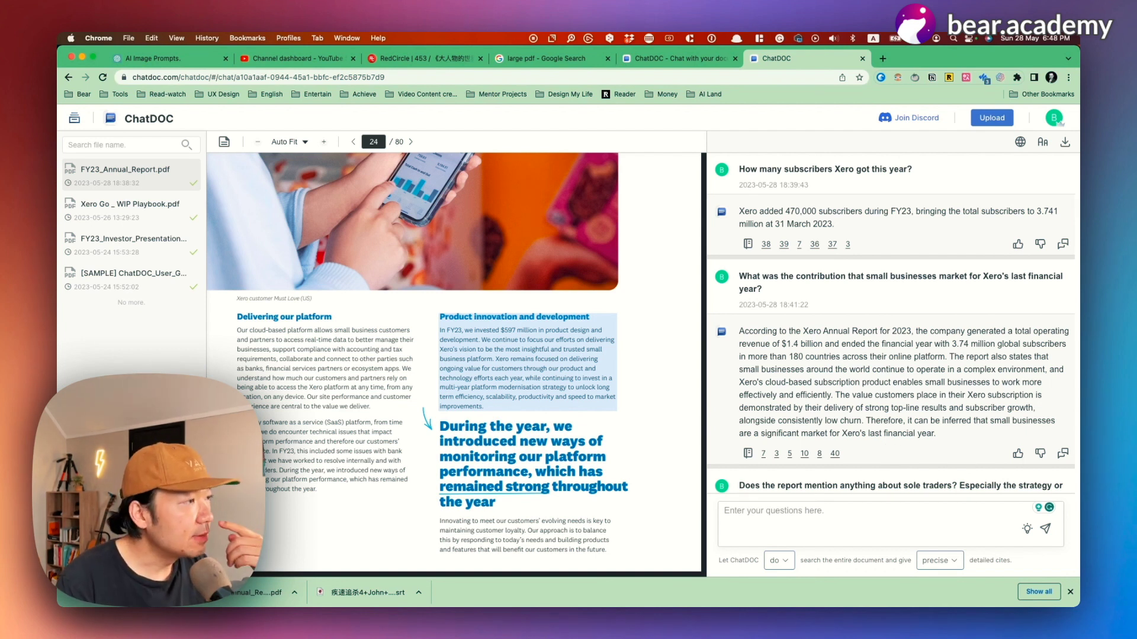
Scroll down to the chatdoc.com demo showing the deferred tax assets answer and page 45 table.
scroll(912, 399, "down", 2)
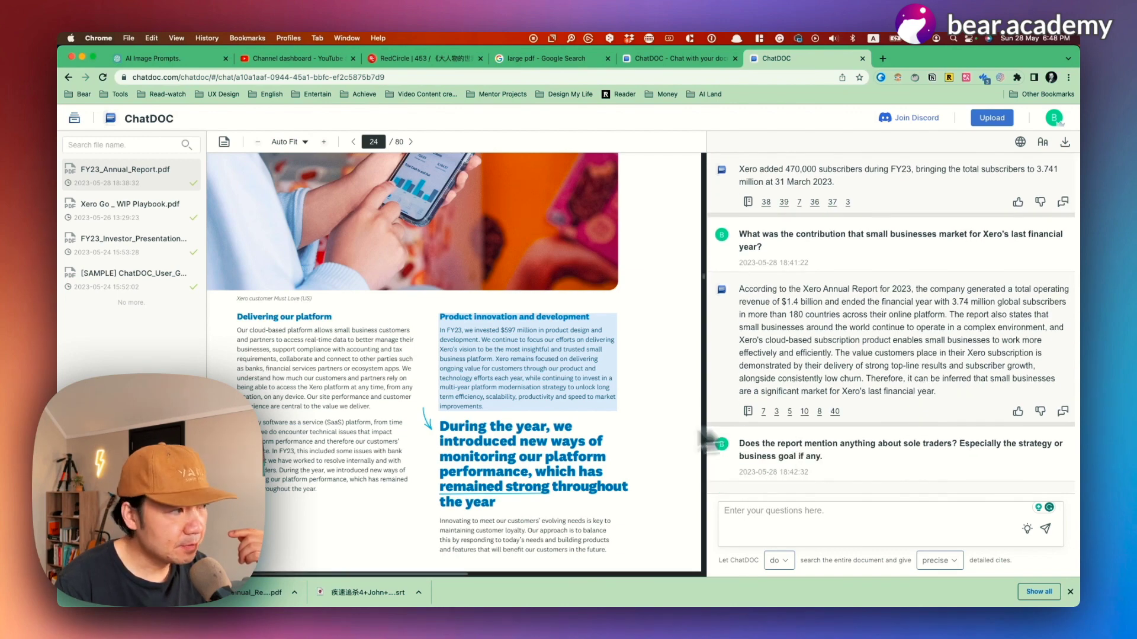
scroll(630, 443, "down", 3)
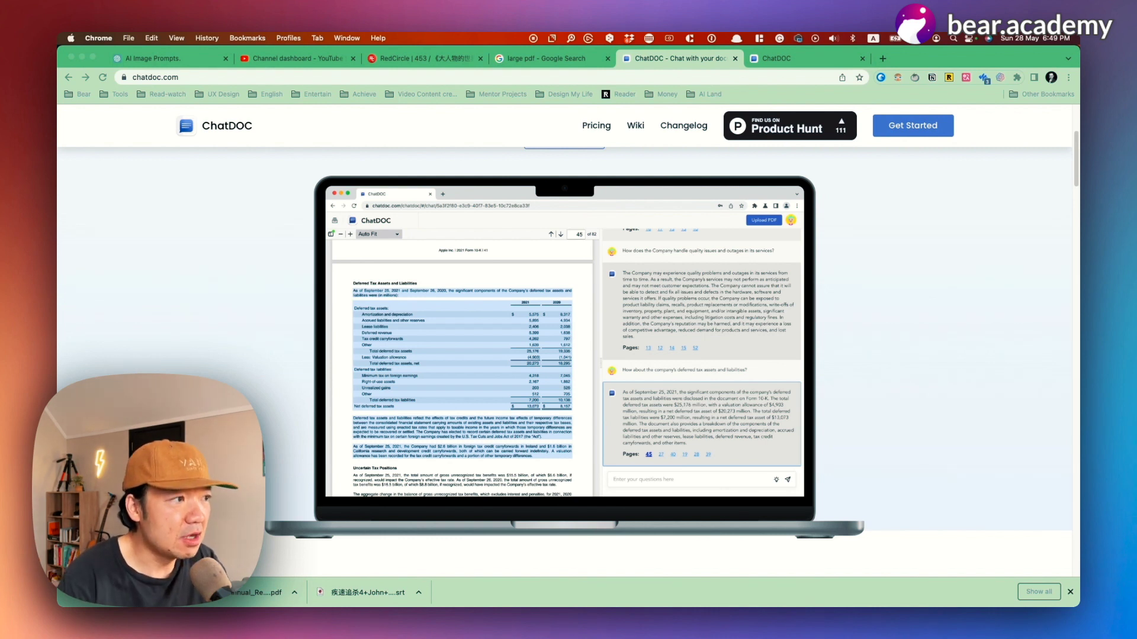
Scroll the chatdoc.com landing page back up to the 'Chat with documents' headline.
scroll(832, 355, "down", 3)
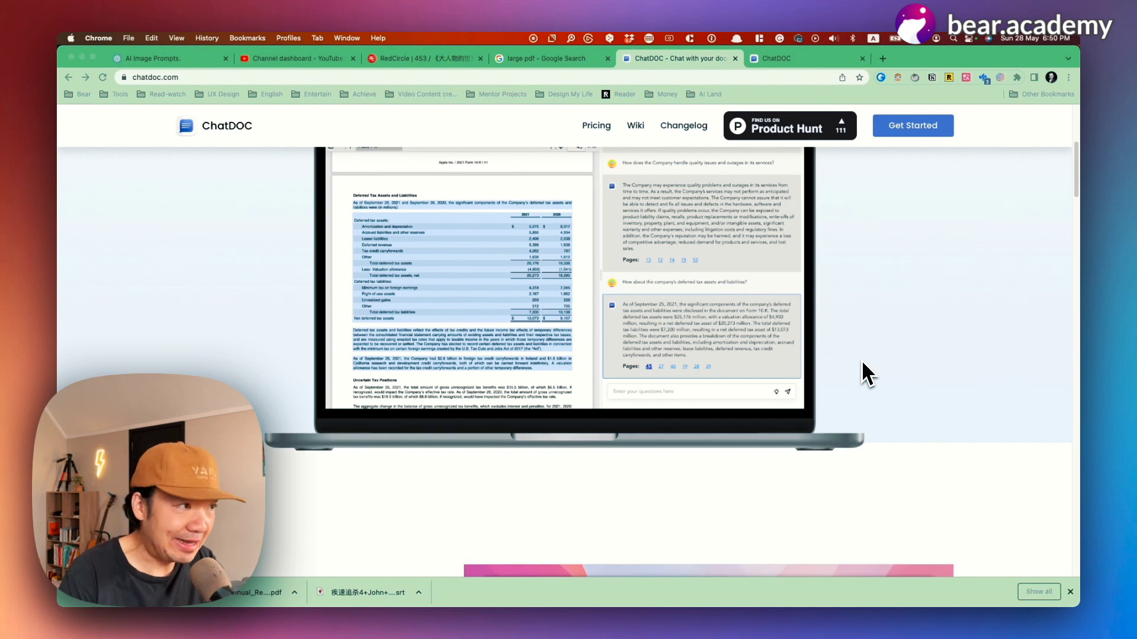
scroll(923, 379, "up", 3)
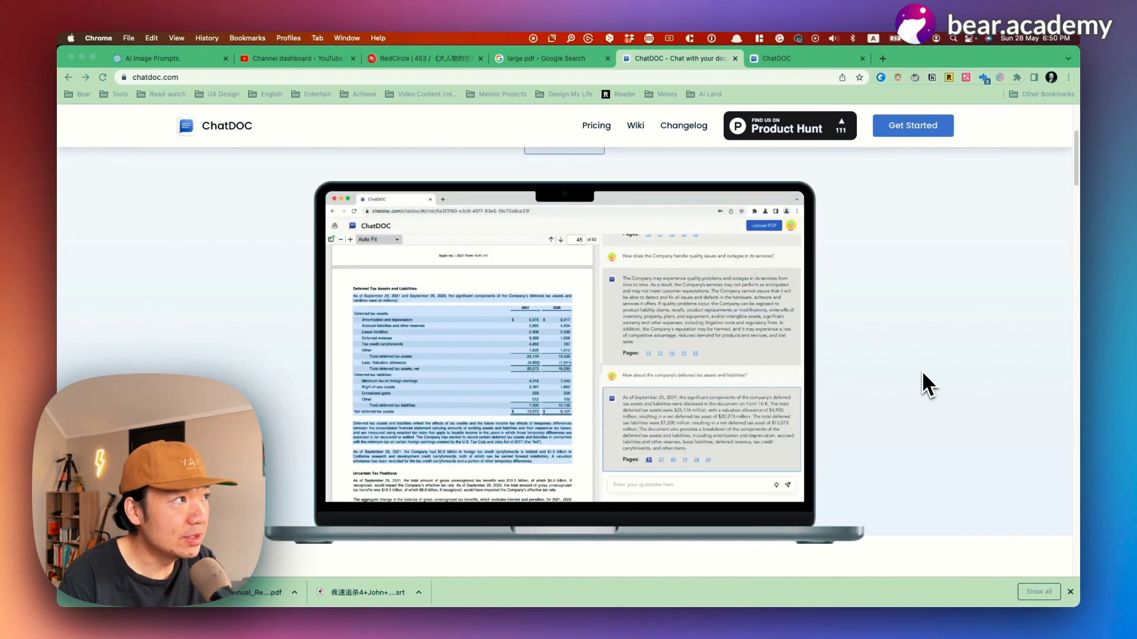
scroll(923, 373, "up", 5)
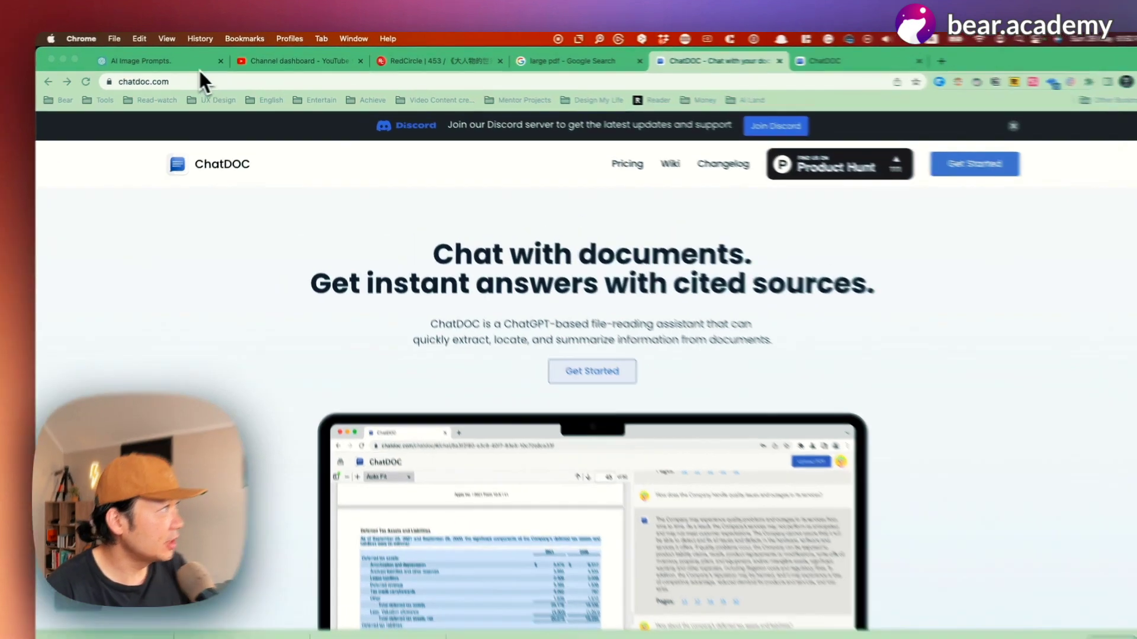
Switch to ChatGPT and start a blank new GPT-3.5 chat.
left_click(190, 58)
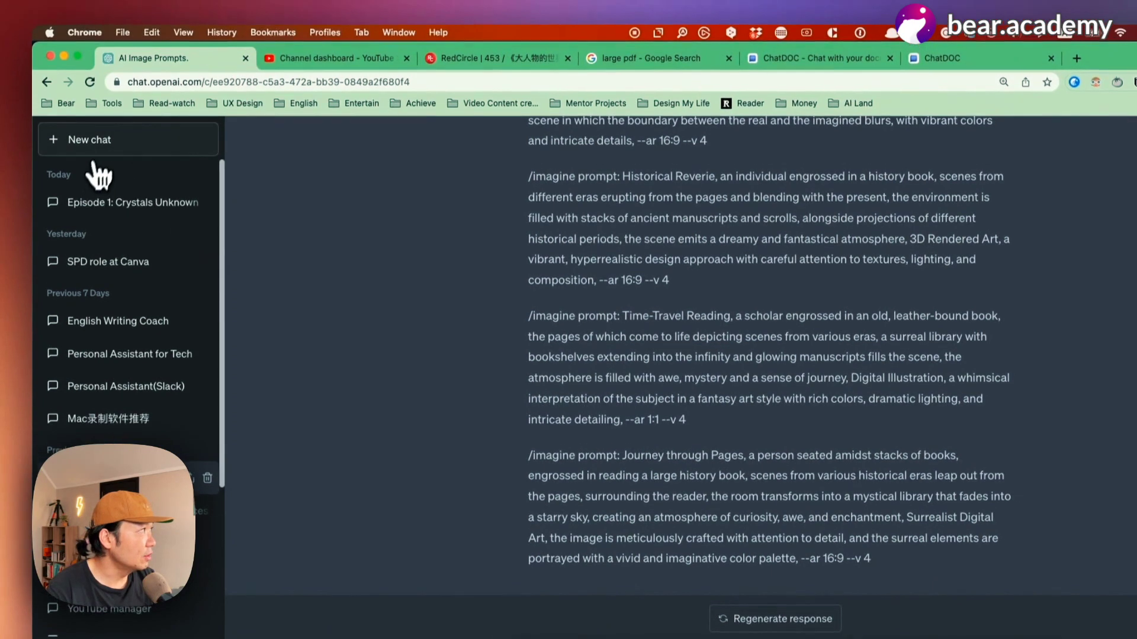
left_click(98, 156)
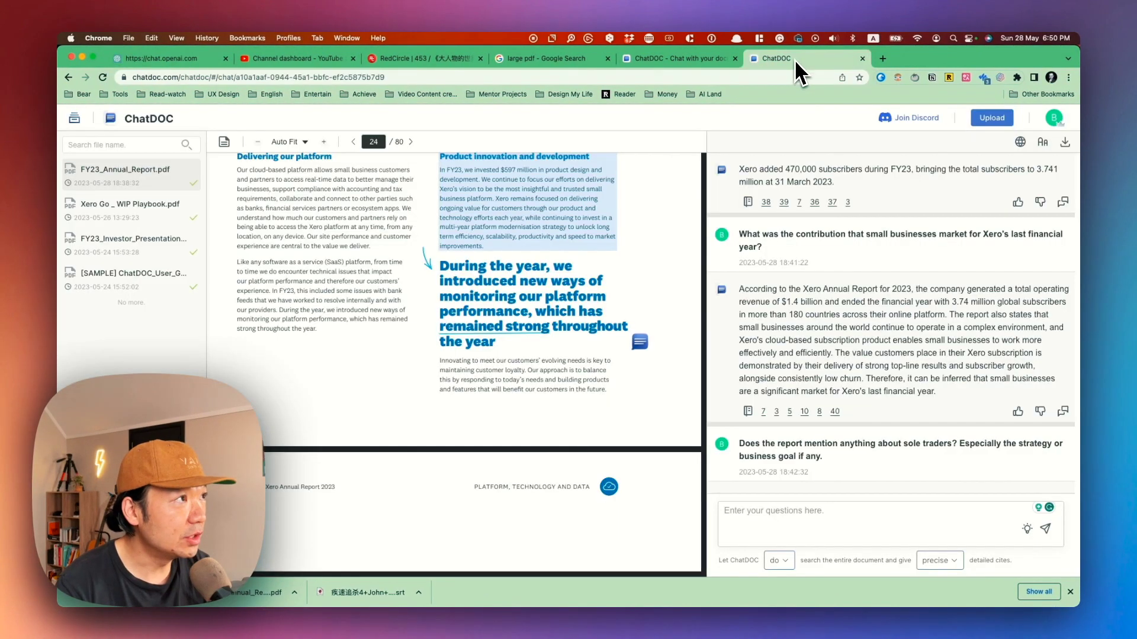
Return from ChatGPT to the 'ChatDOC - Chat with your doc' landing page.
left_click(795, 59)
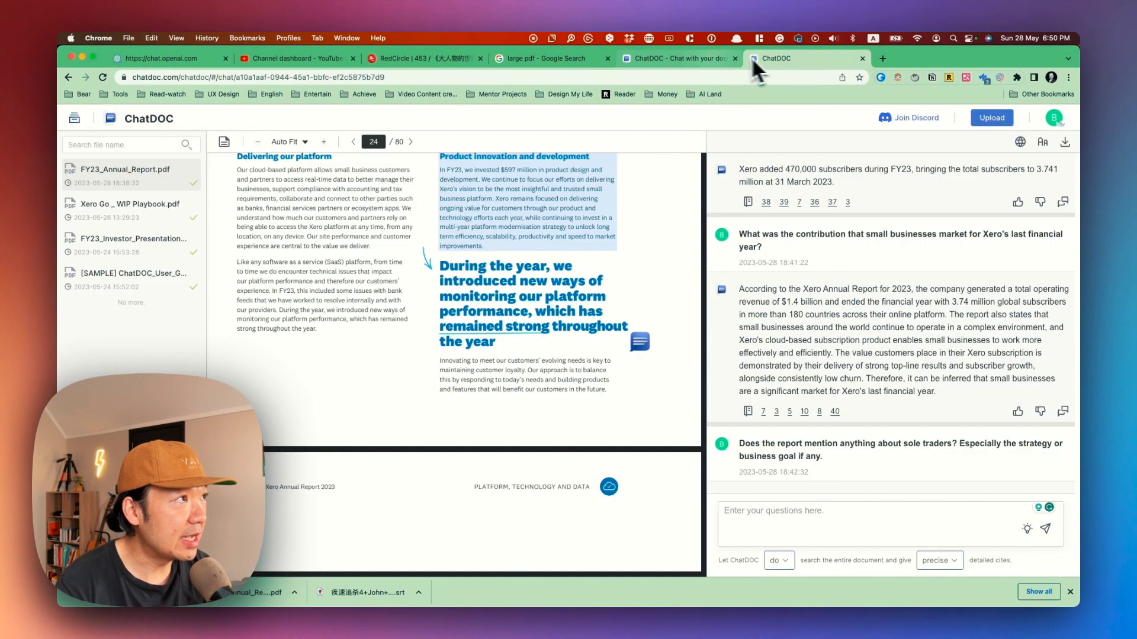
left_click(691, 57)
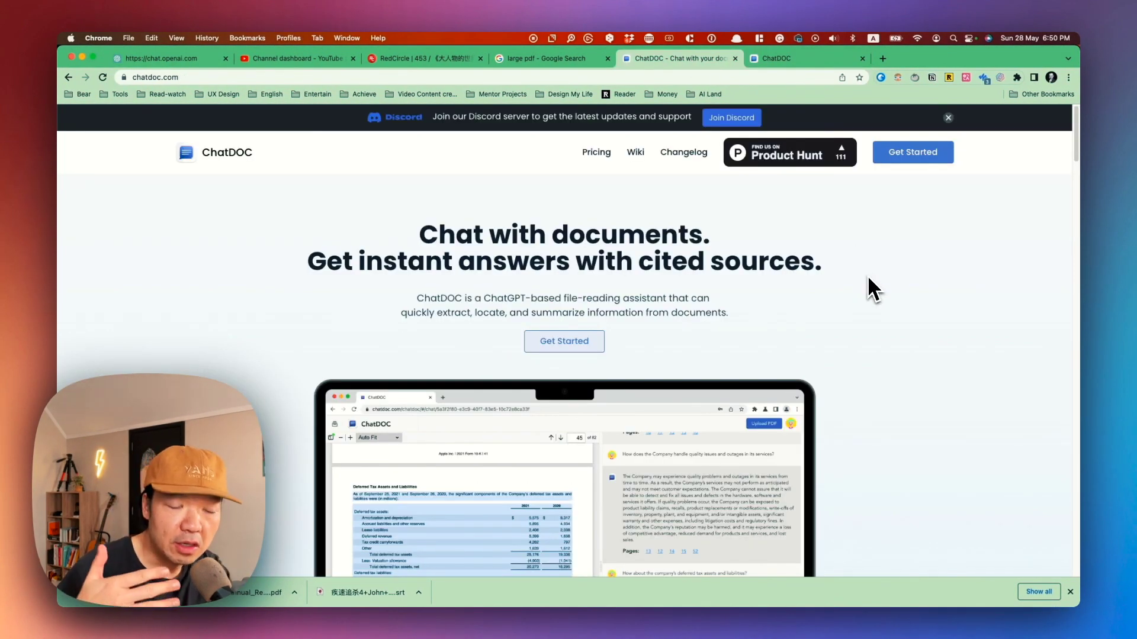